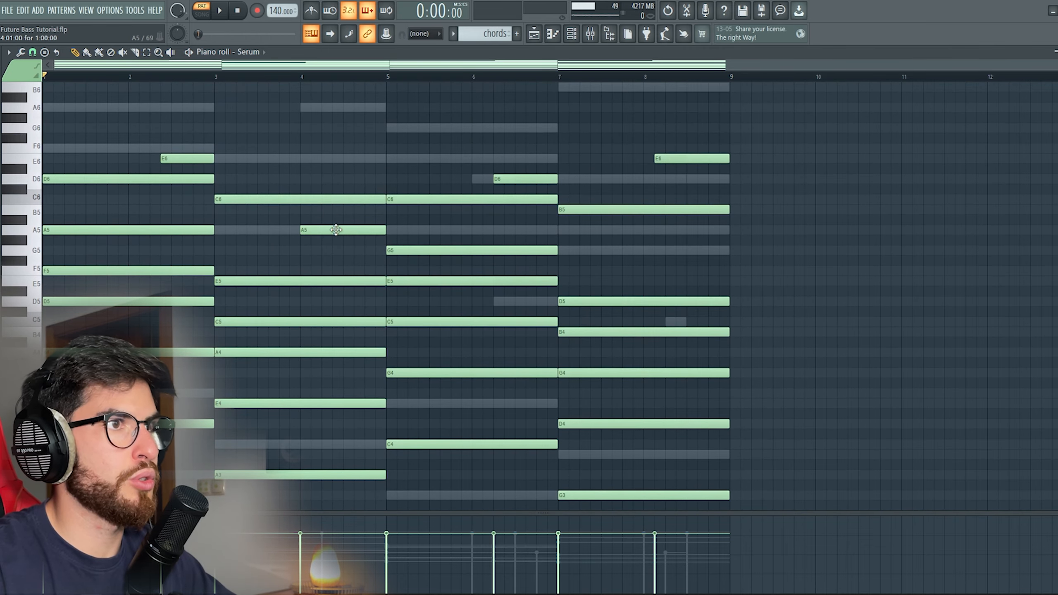
# - Inspect the oscillators and effects of the Serum channel's CHORDS - Buzz preset
pyautogui.scroll(-3, 285, 282)
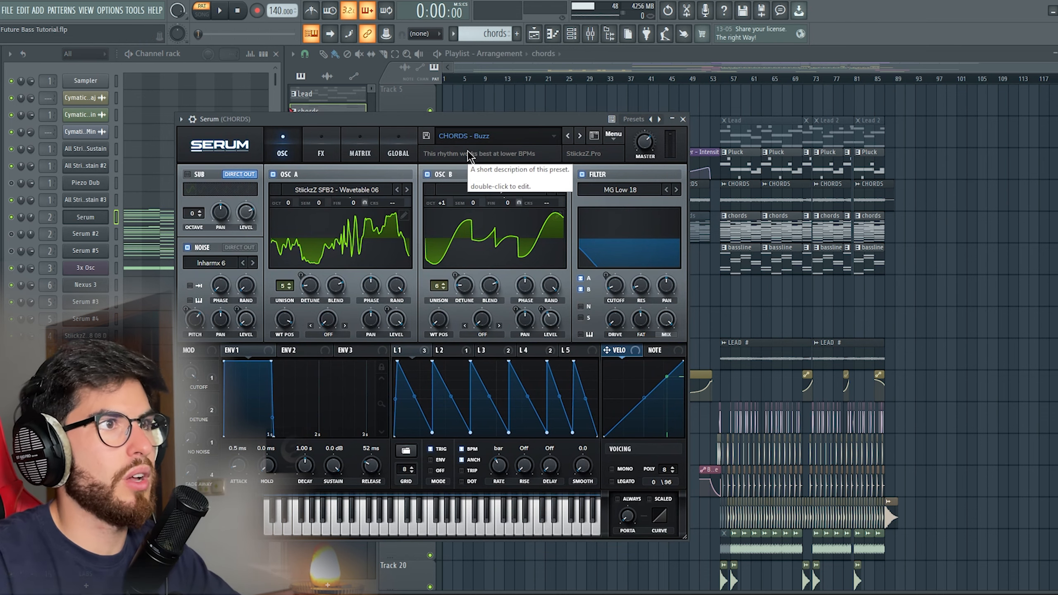
pyautogui.moveTo(428, 118); pyautogui.dragTo(462, 119)
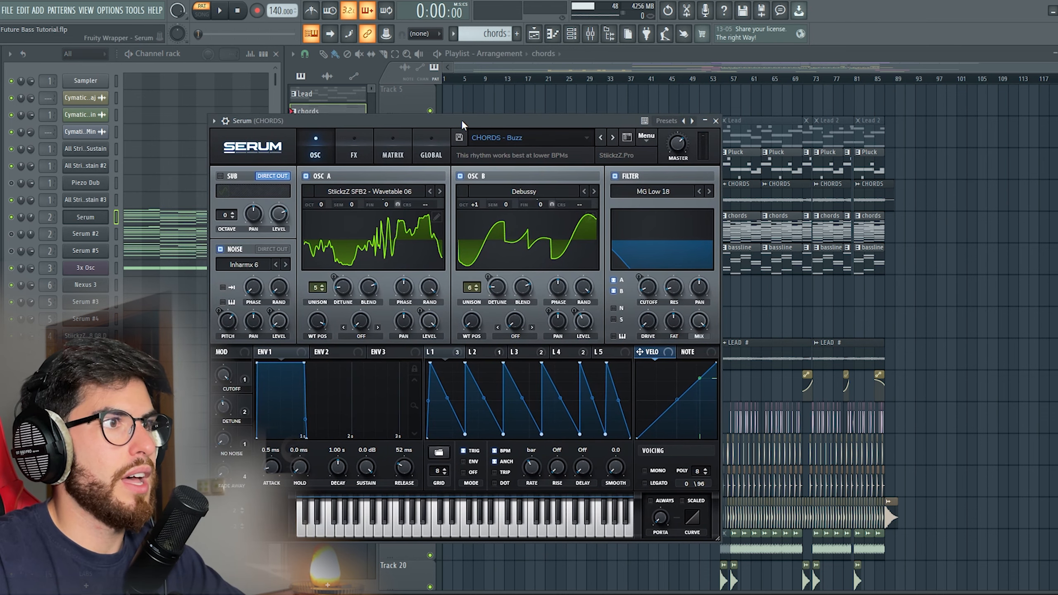
pyautogui.click(354, 155)
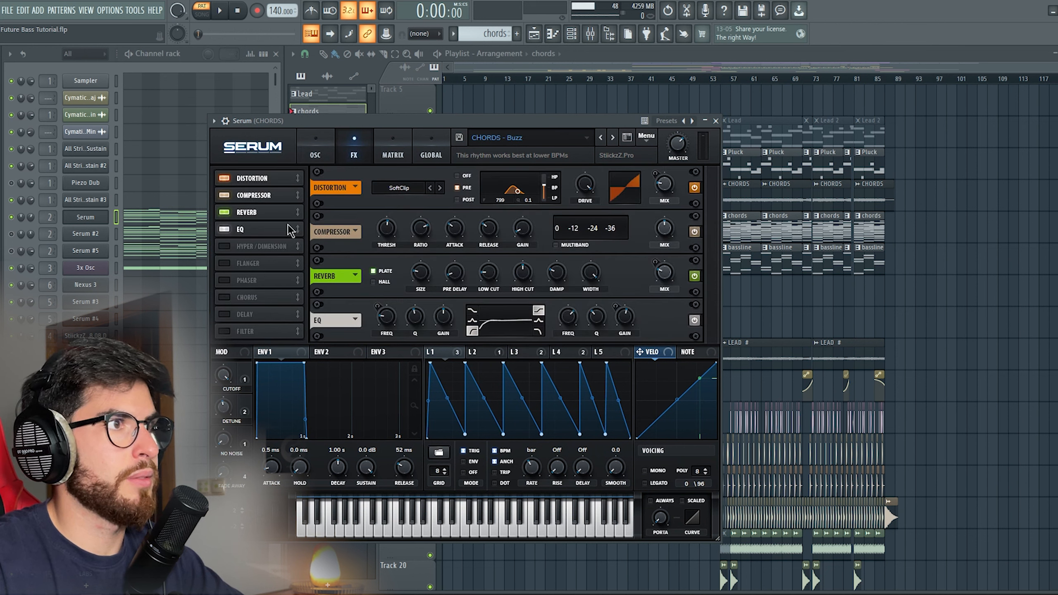
pyautogui.click(321, 158)
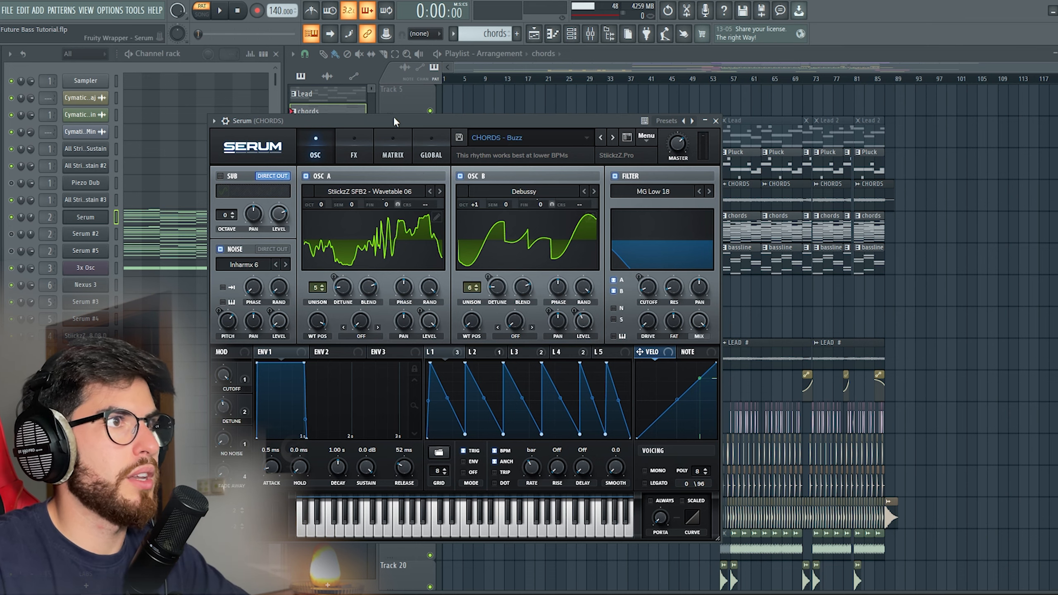
# - Audition the CHORDS - Buzz preset, then close the synth and play the chords pattern through Serum
pyautogui.moveTo(394, 119); pyautogui.dragTo(382, 110)
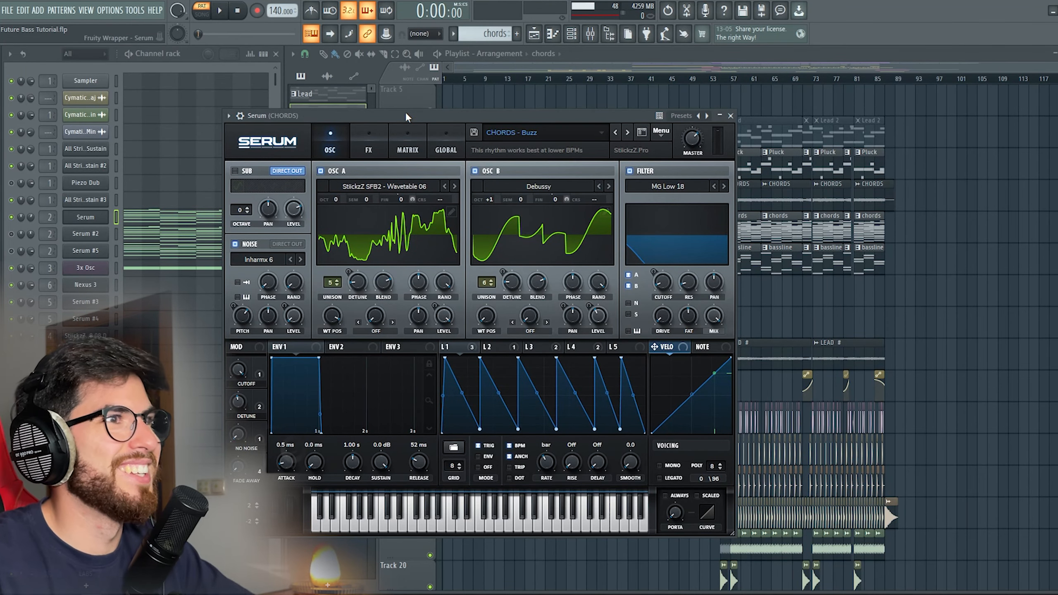
pyautogui.moveTo(407, 115); pyautogui.dragTo(378, 115)
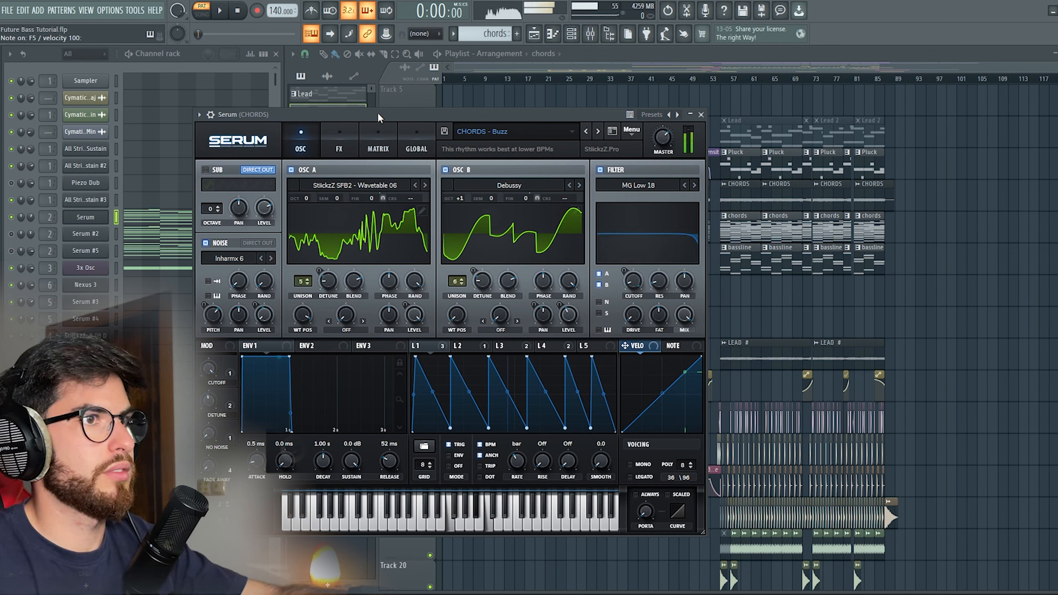
pyautogui.press('Escape')
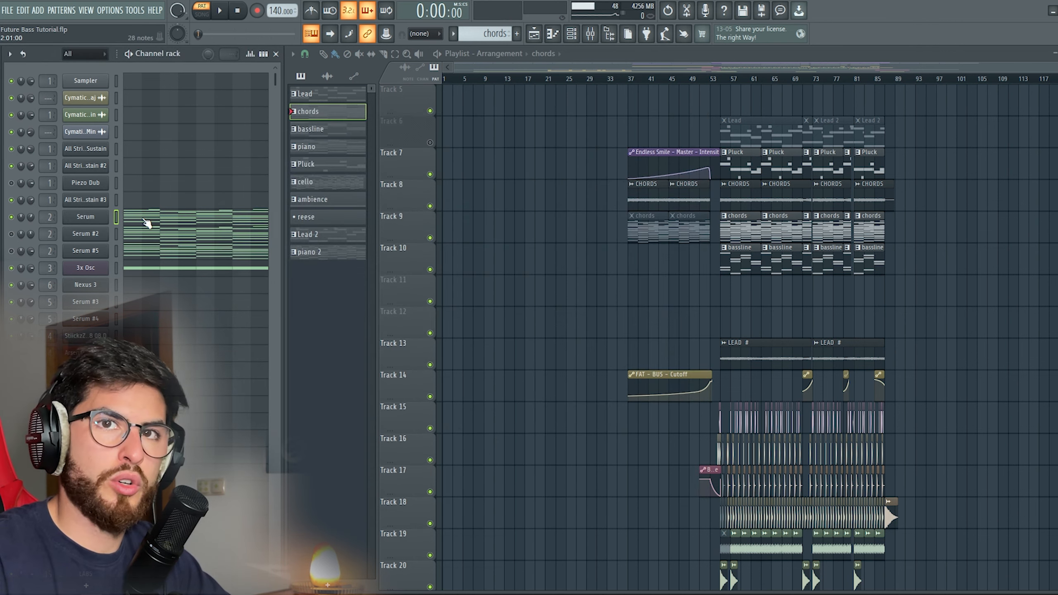
pyautogui.press('space')
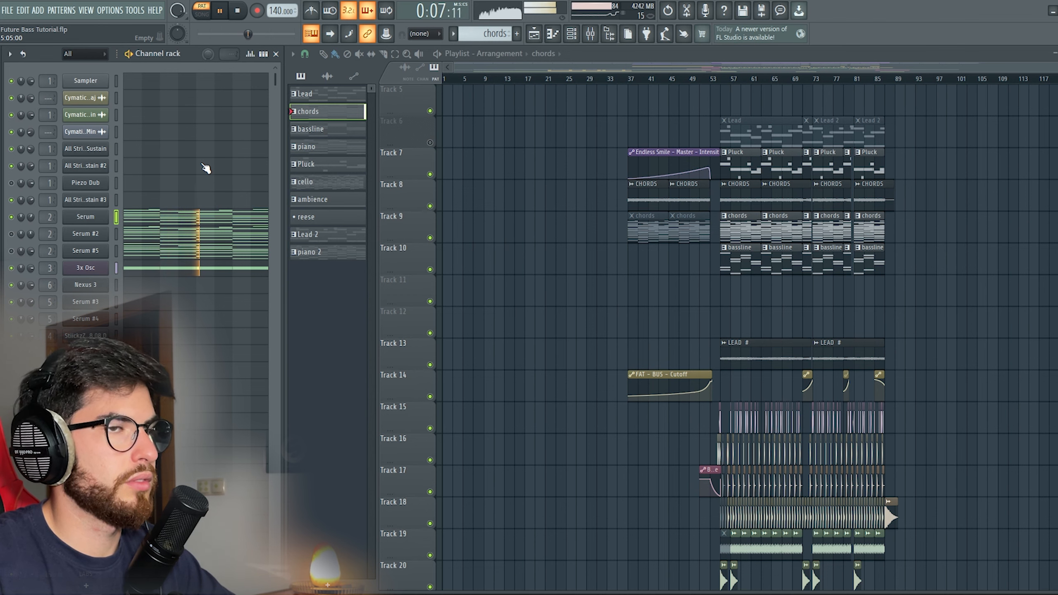
pyautogui.press('space')
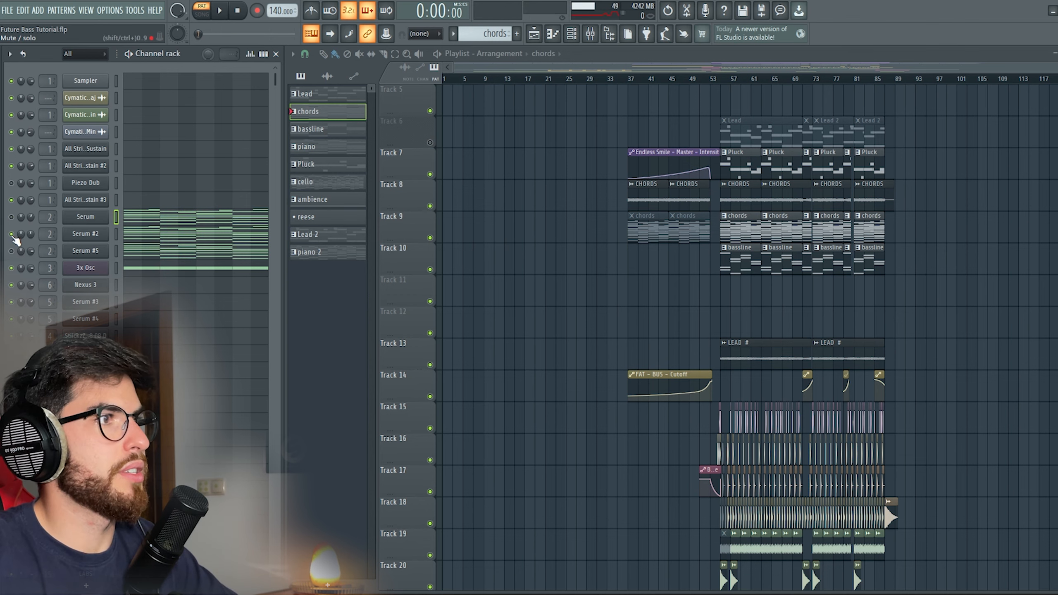
# - Switch the active chord layer from Serum to Serum #2 and audition notes on its CHORDS - Frozen preset
pyautogui.click(82, 234)
pyautogui.moveTo(412, 162); pyautogui.dragTo(409, 104)
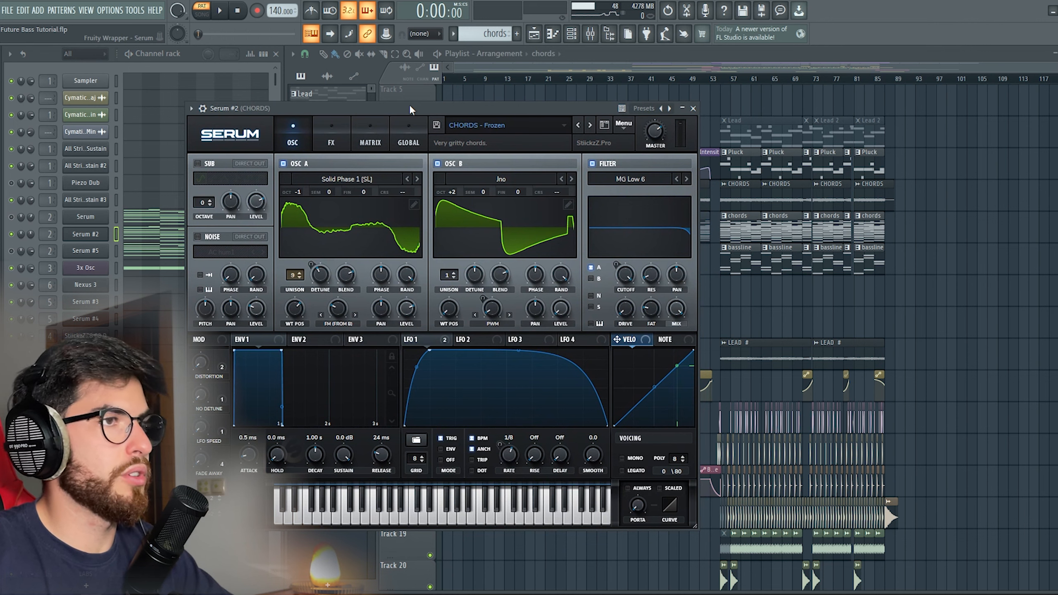
pyautogui.press('n')
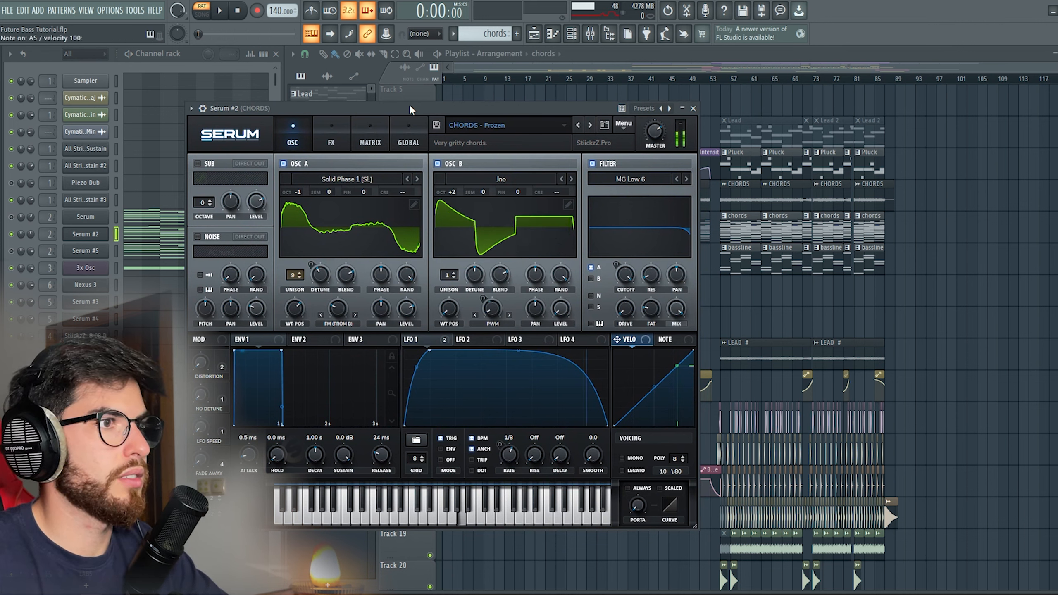
pyautogui.press('c')
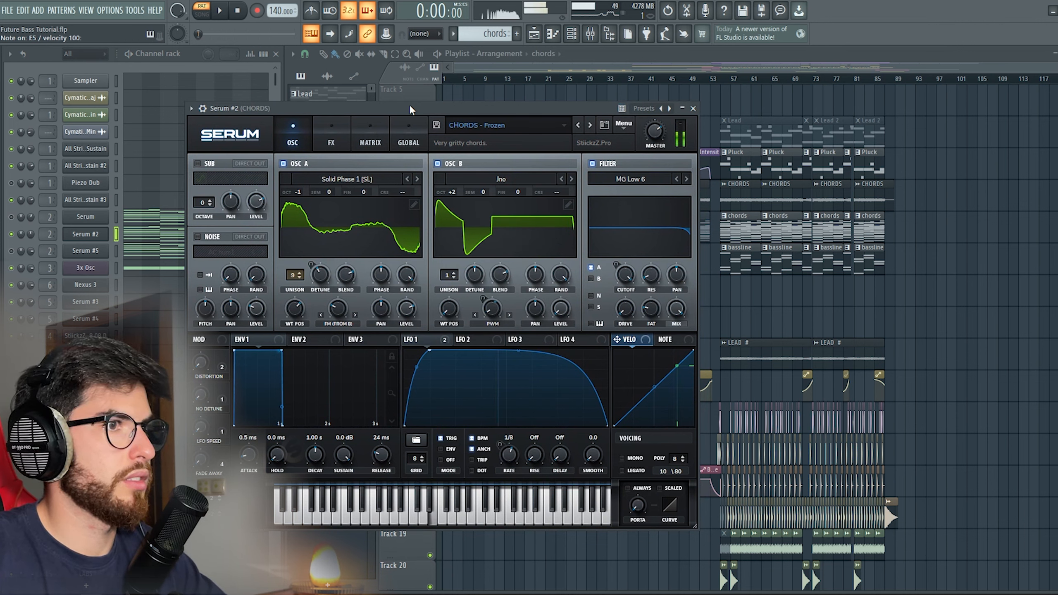
pyautogui.press('b')
pyautogui.press('x')
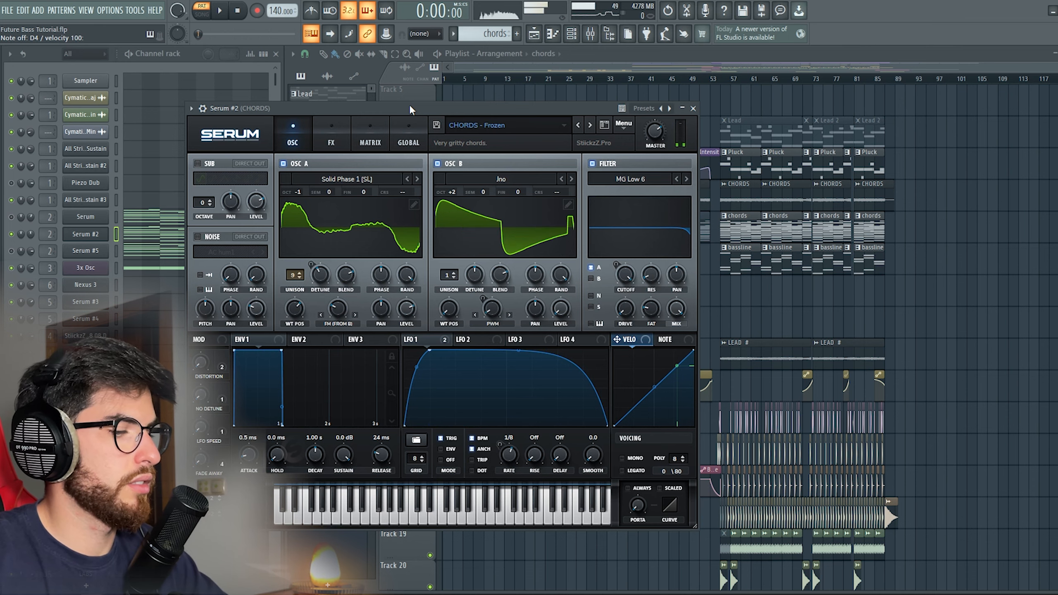
# - Close the Serum #2 synth and listen to the chords pattern through that layer
pyautogui.moveTo(410, 107); pyautogui.dragTo(452, 112)
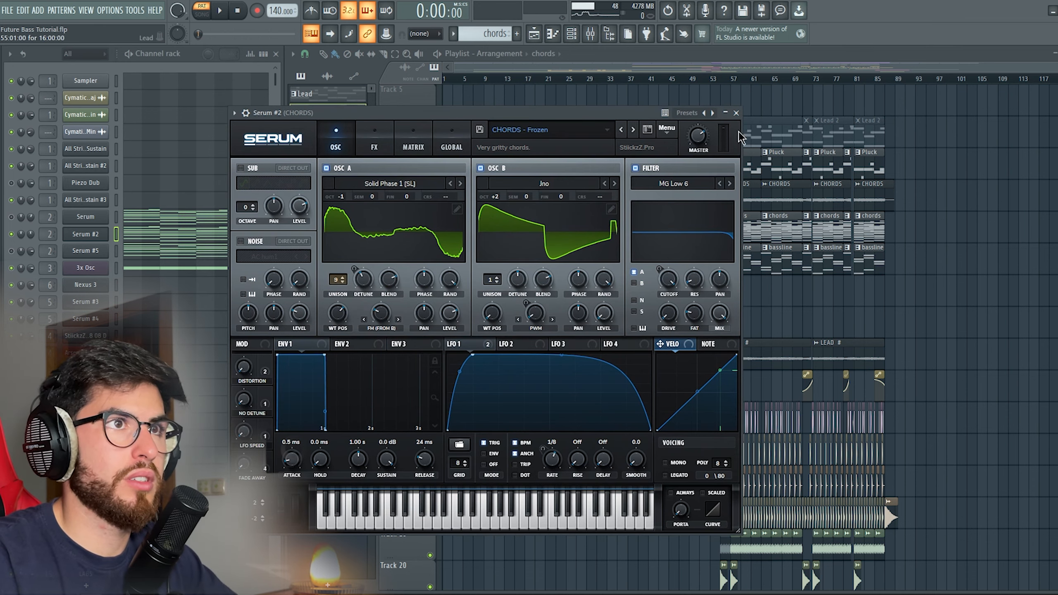
pyautogui.click(736, 113)
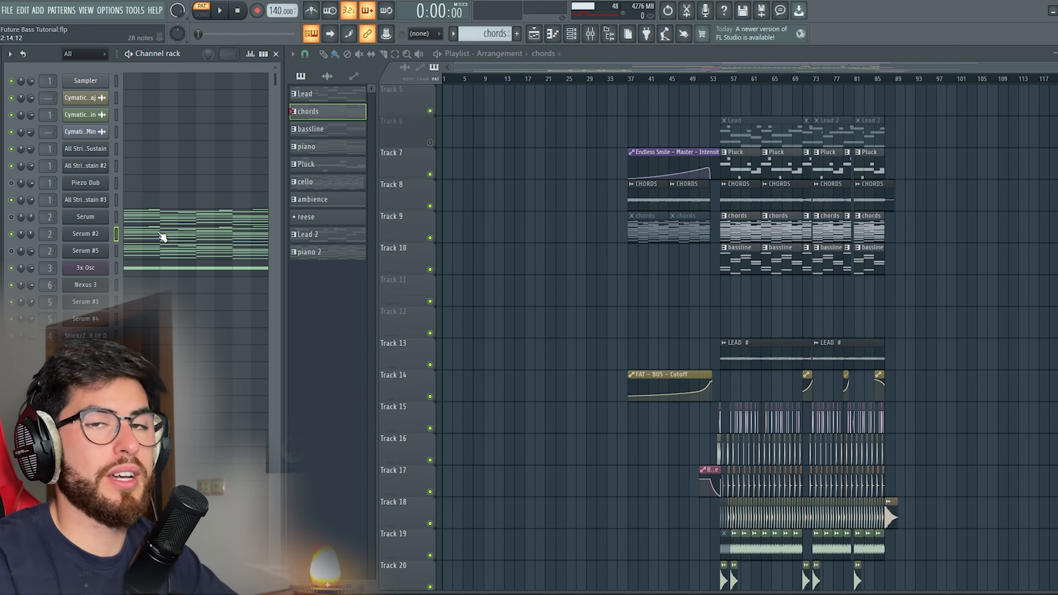
pyautogui.press('space')
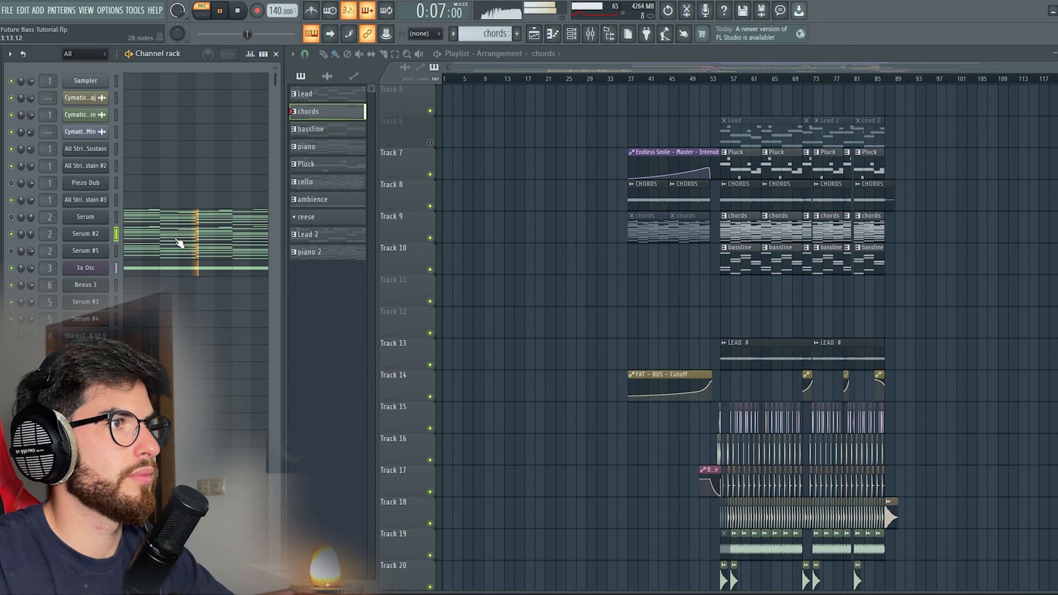
pyautogui.press('space')
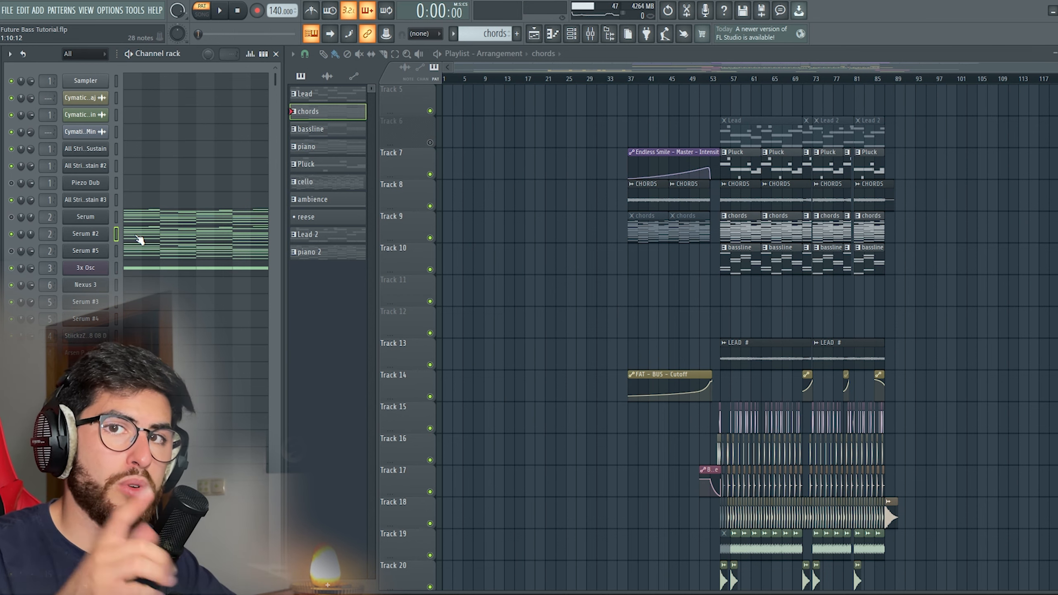
# - Make Serum #5 the active chord layer and audition notes on its SUPERSAW - Progress preset
pyautogui.click(93, 253)
pyautogui.moveTo(455, 135); pyautogui.dragTo(403, 127)
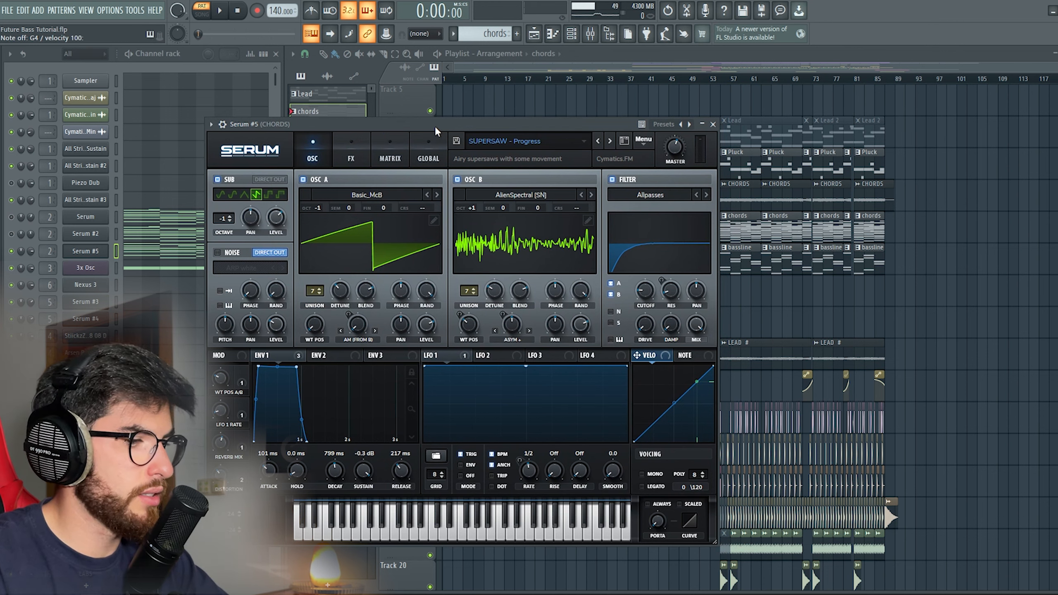
pyautogui.press('q')
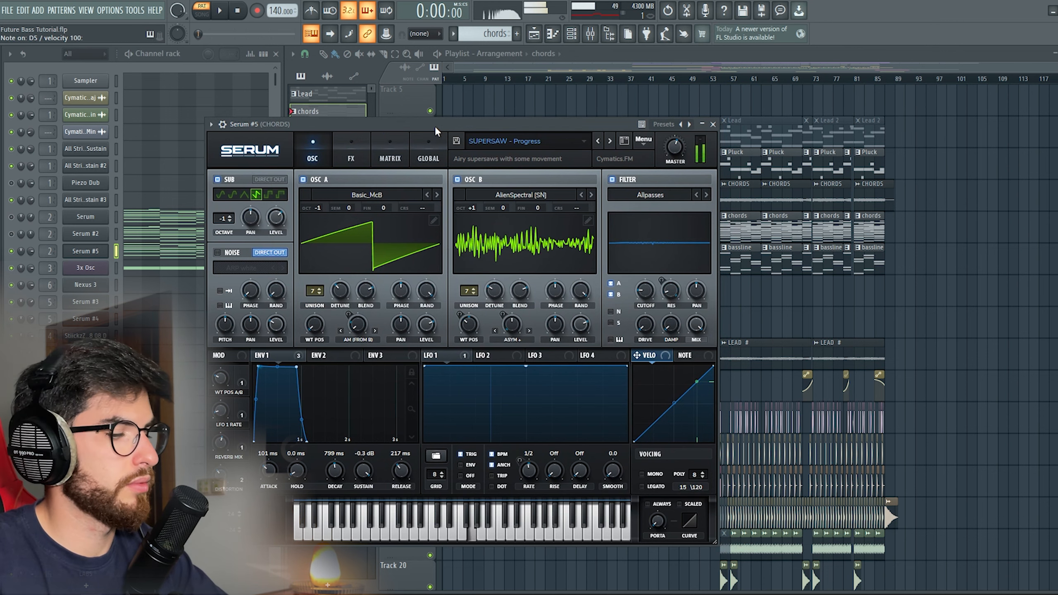
pyautogui.press('v')
pyautogui.press('w')
pyautogui.press('r')
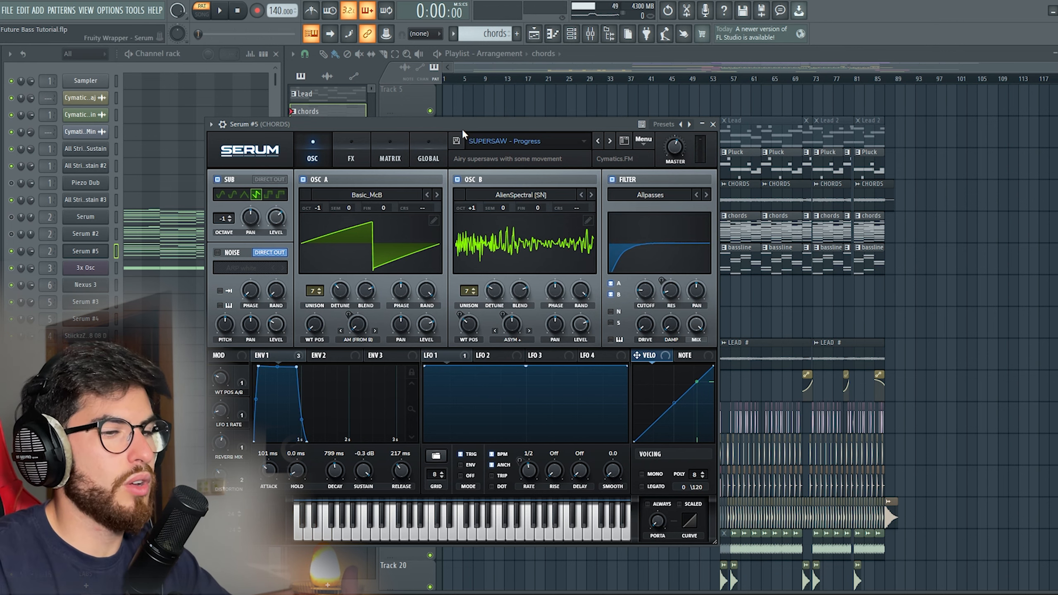
# - Close the Serum #5 synth and listen to the chords pattern through that layer
pyautogui.press('Escape')
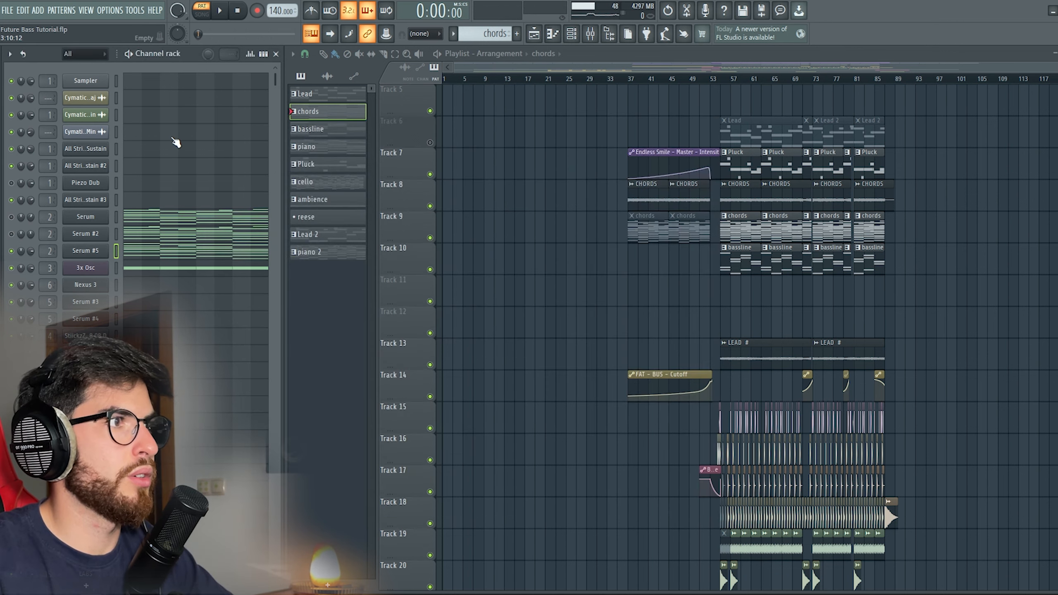
pyautogui.click(130, 60)
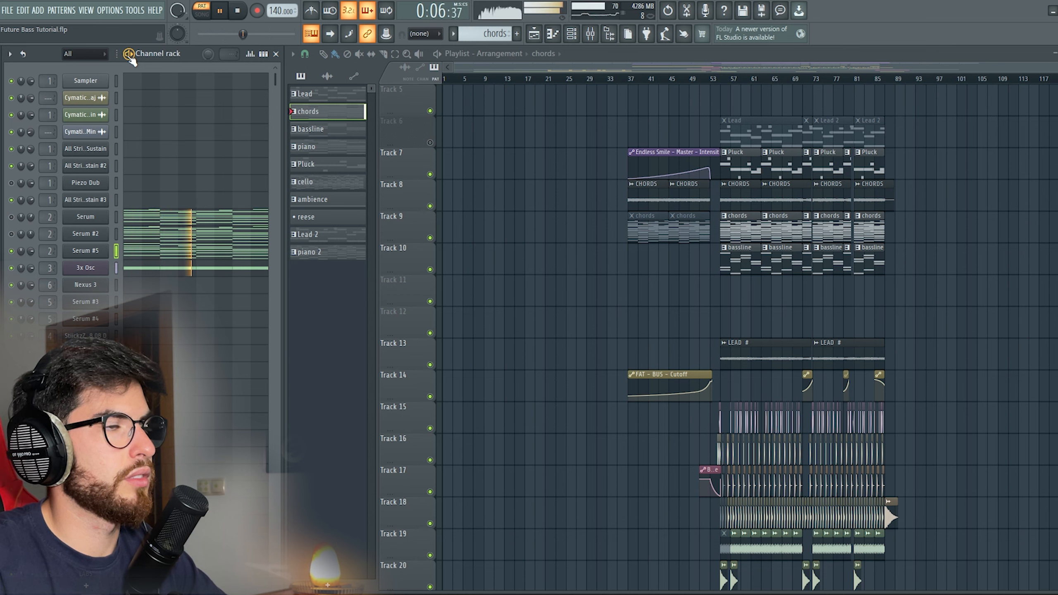
pyautogui.press('space')
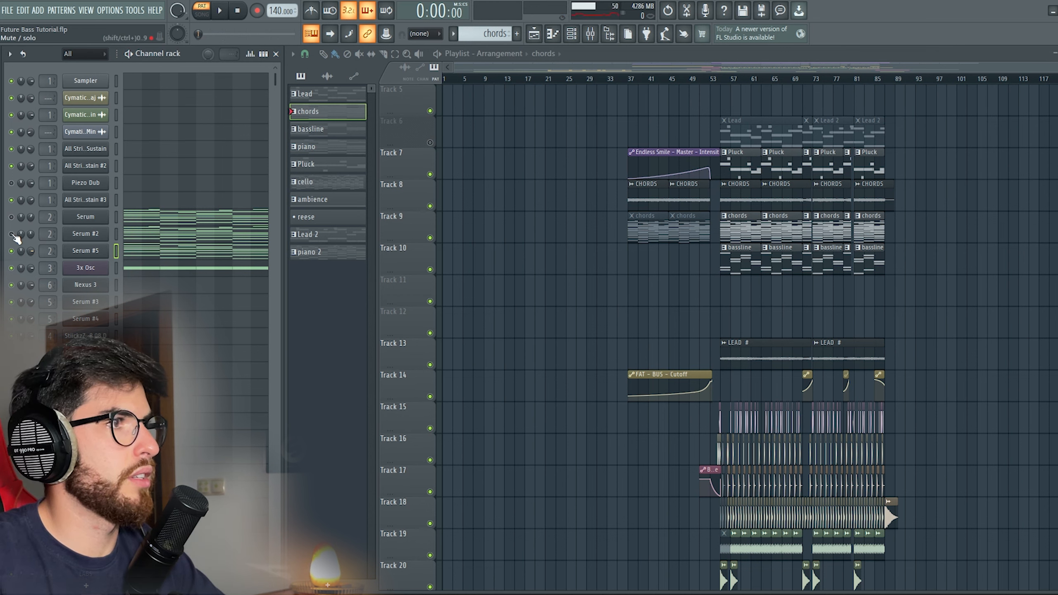
# - Play the chords pattern with Serum, Serum #2 and Serum #5 all unmuted, listening for the 3x Osc layer's contribution
pyautogui.press('space')
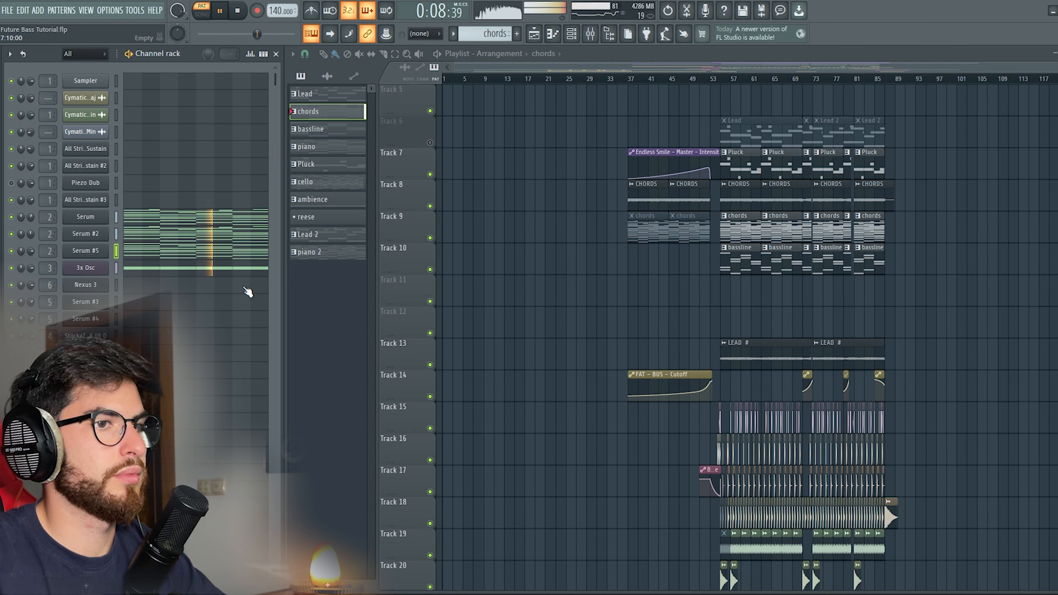
pyautogui.press('space')
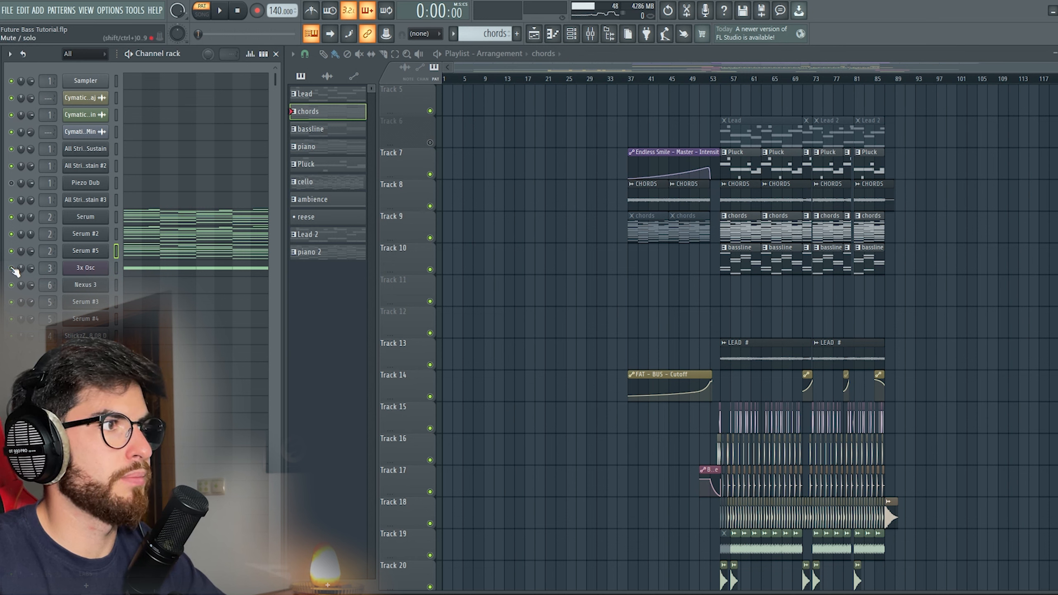
pyautogui.press('space')
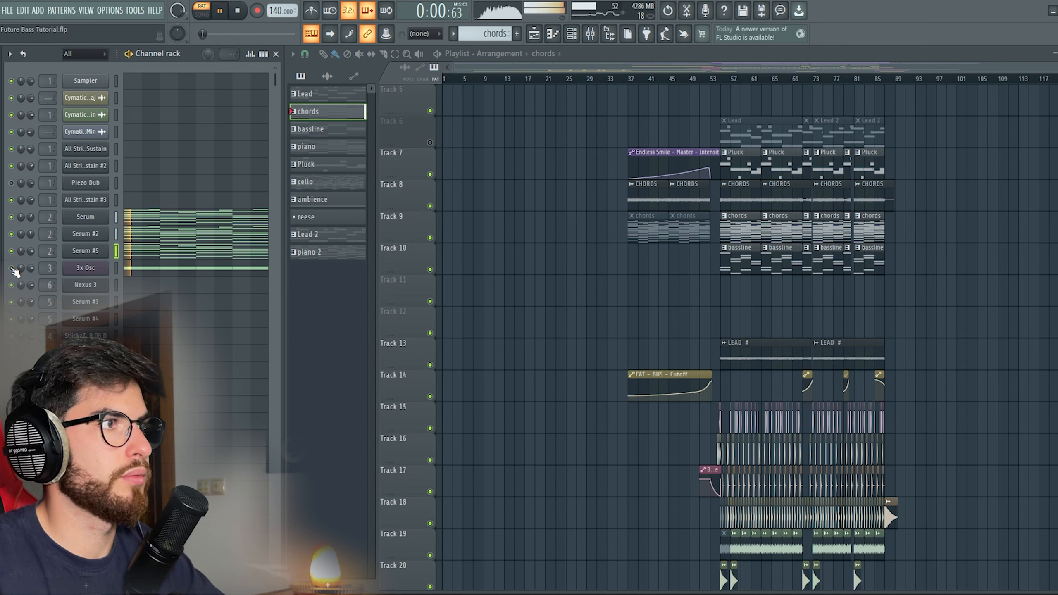
pyautogui.press('space')
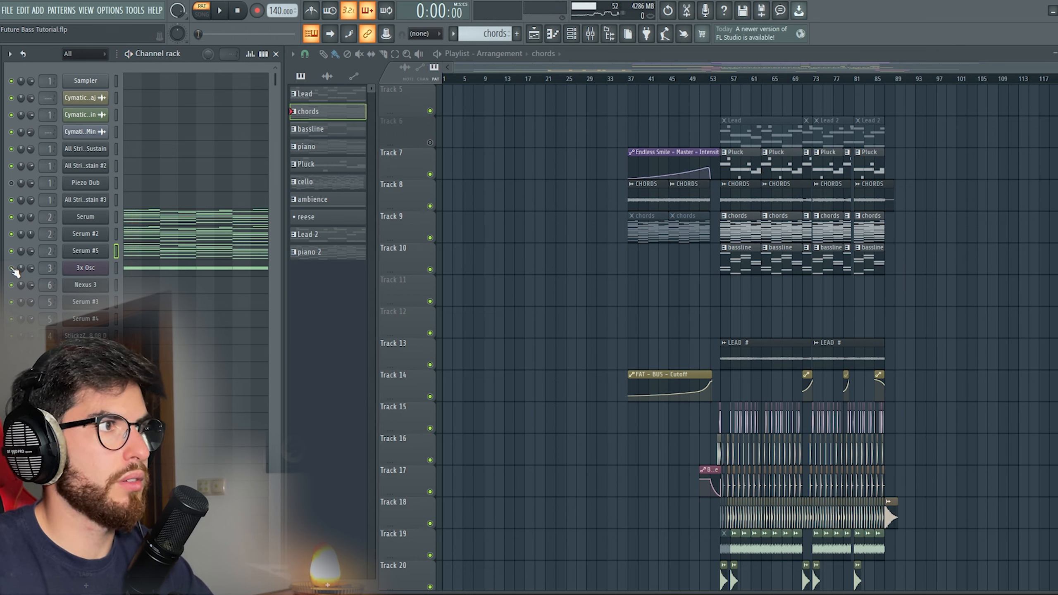
pyautogui.press('space')
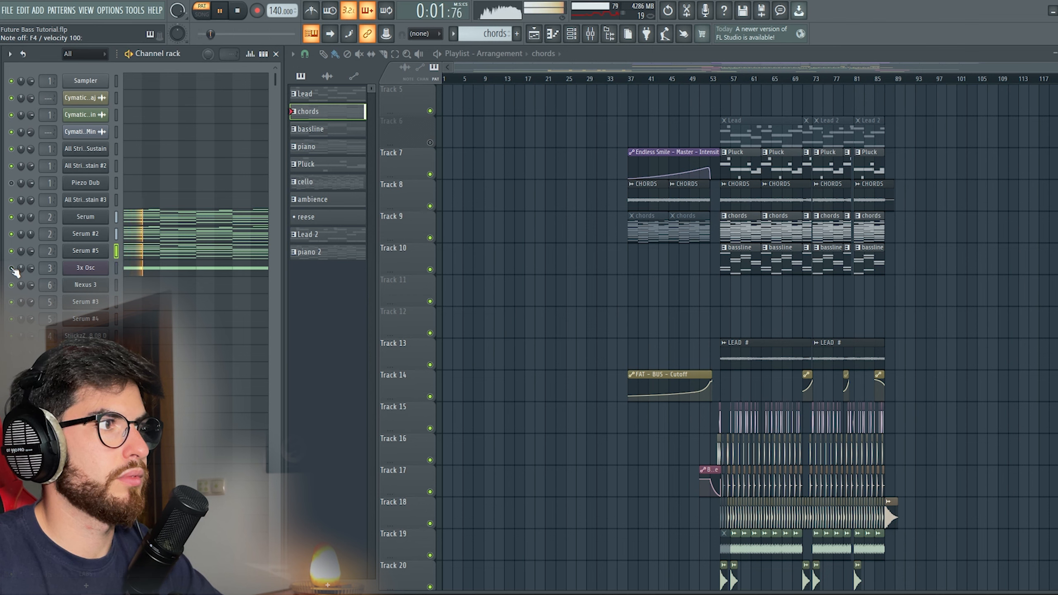
pyautogui.press('space')
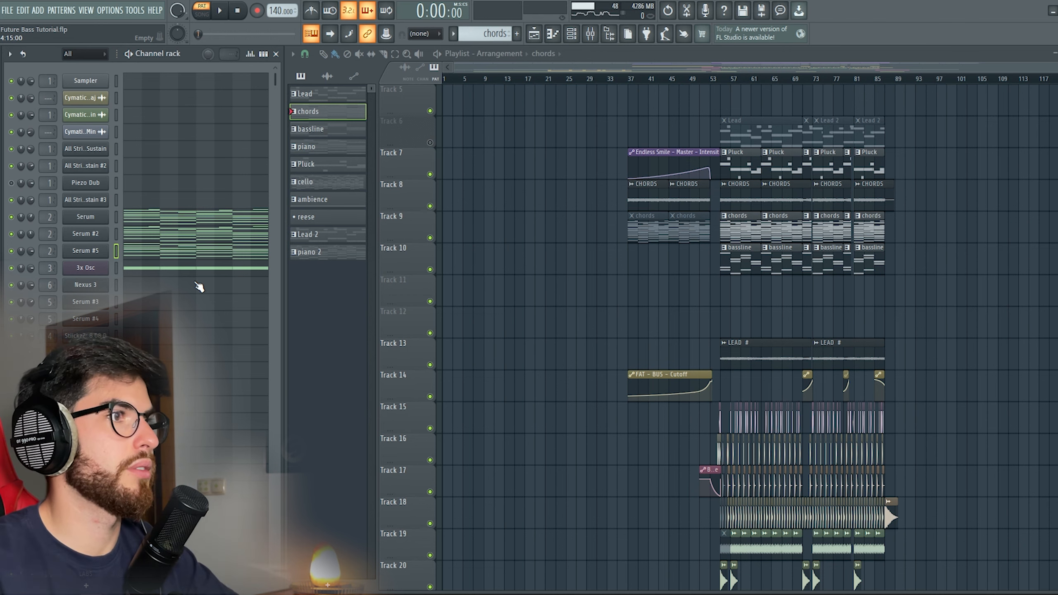
# - Mute Serum, Serum #2, Serum #5 and 3x Osc, and look over the channel rack and playlist tracks
pyautogui.scroll(-5, 201, 307)
pyautogui.scroll(5, 203, 312)
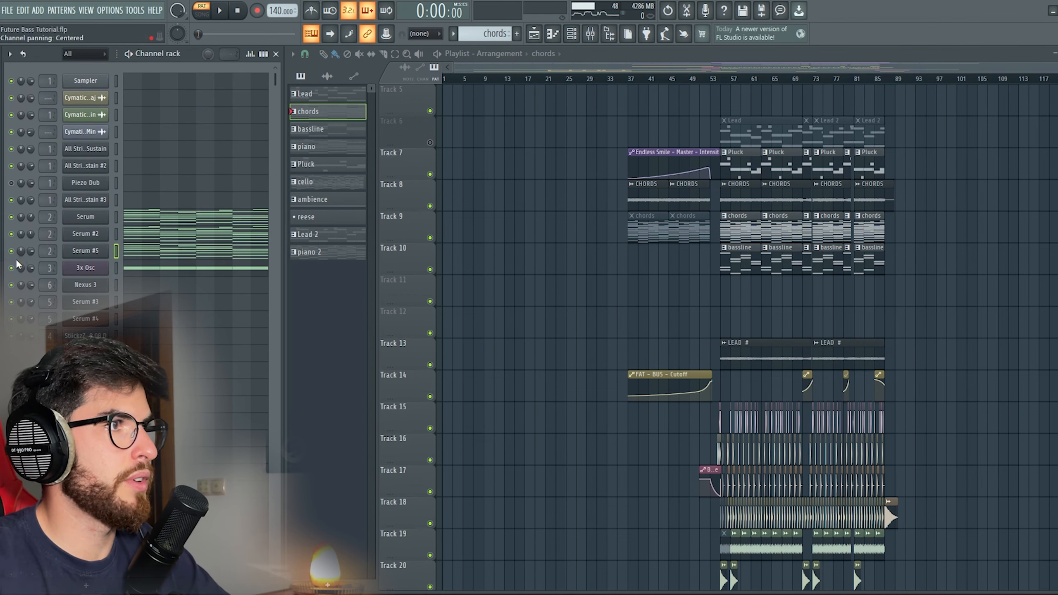
pyautogui.scroll(-15, 167, 250)
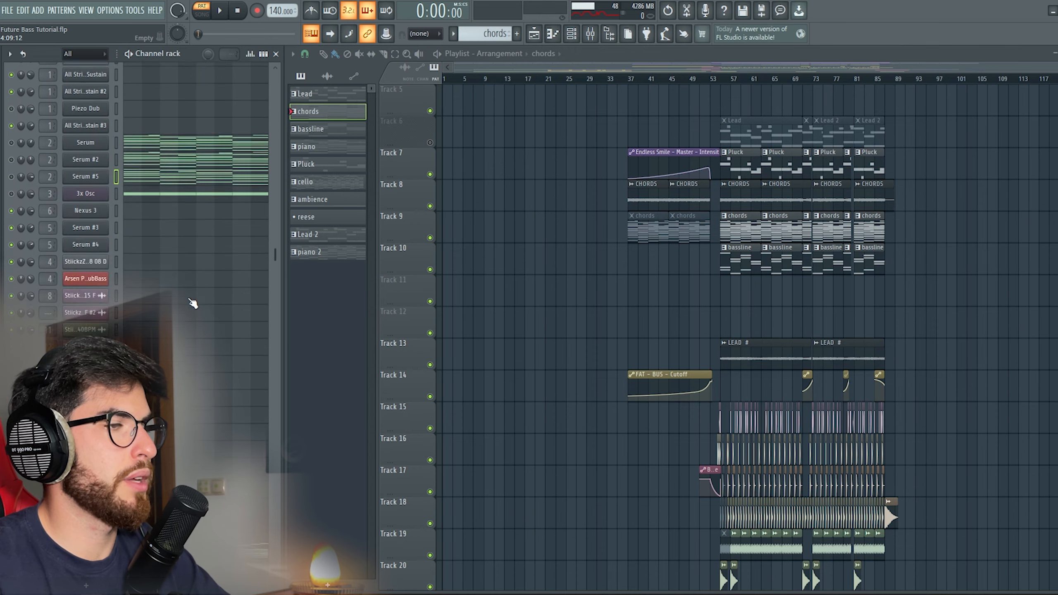
pyautogui.scroll(8, 169, 241)
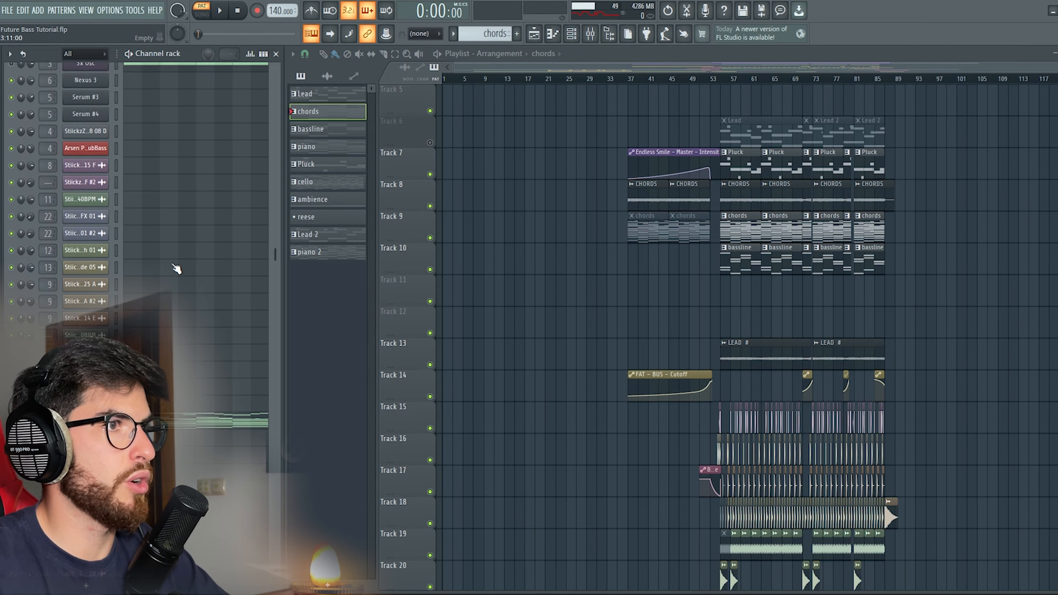
pyautogui.scroll(-5, 571, 437)
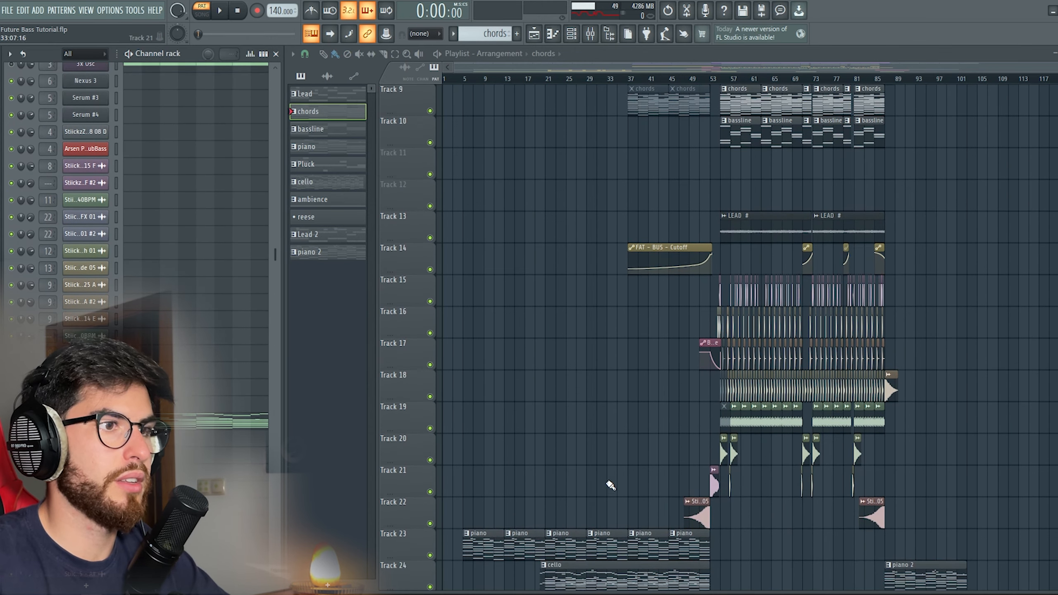
pyautogui.scroll(8, 619, 381)
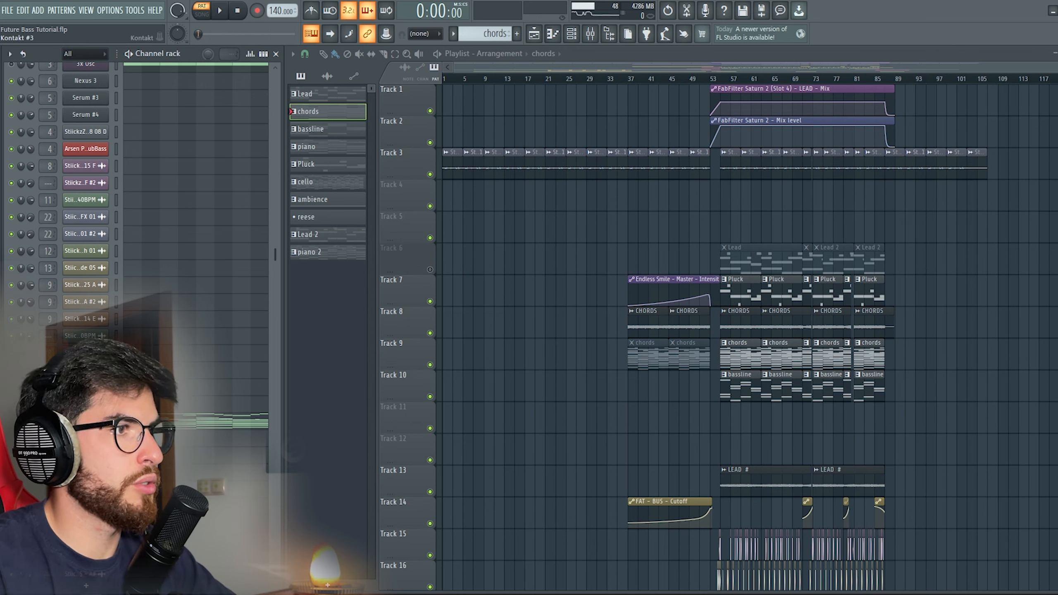
pyautogui.scroll(4, 196, 208)
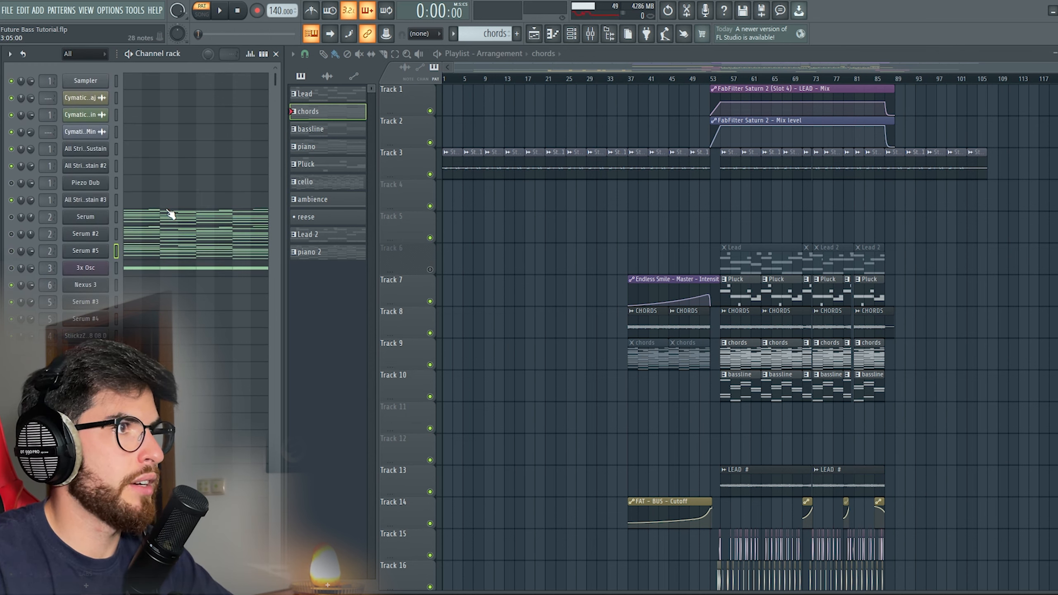
# - Play the chords pattern with the Serum and 3x Osc layers muted to hear the Kontakt #3 layer alone
pyautogui.scroll(-8, 171, 213)
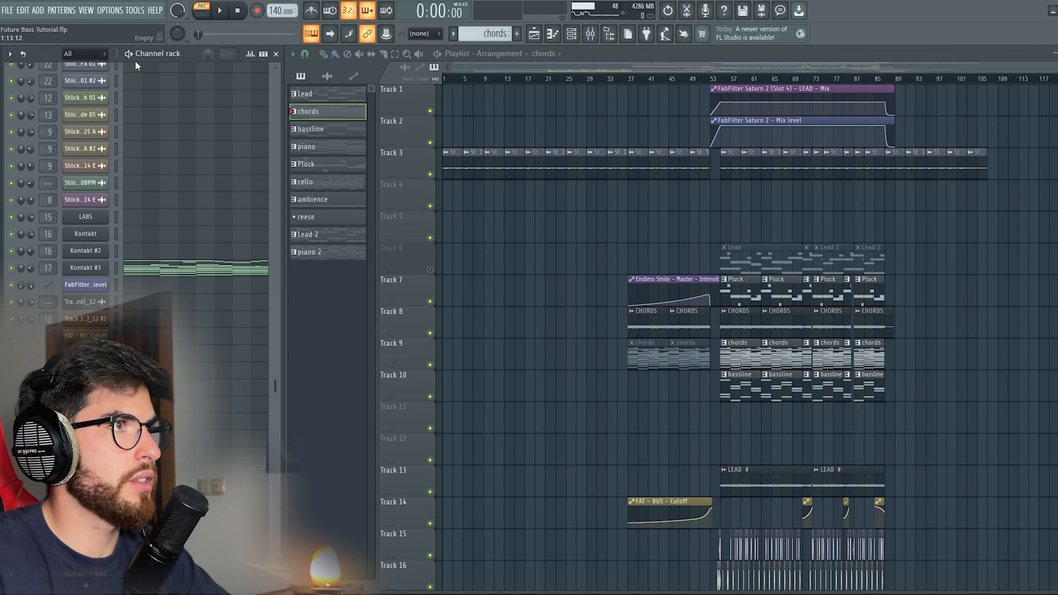
pyautogui.click(129, 55)
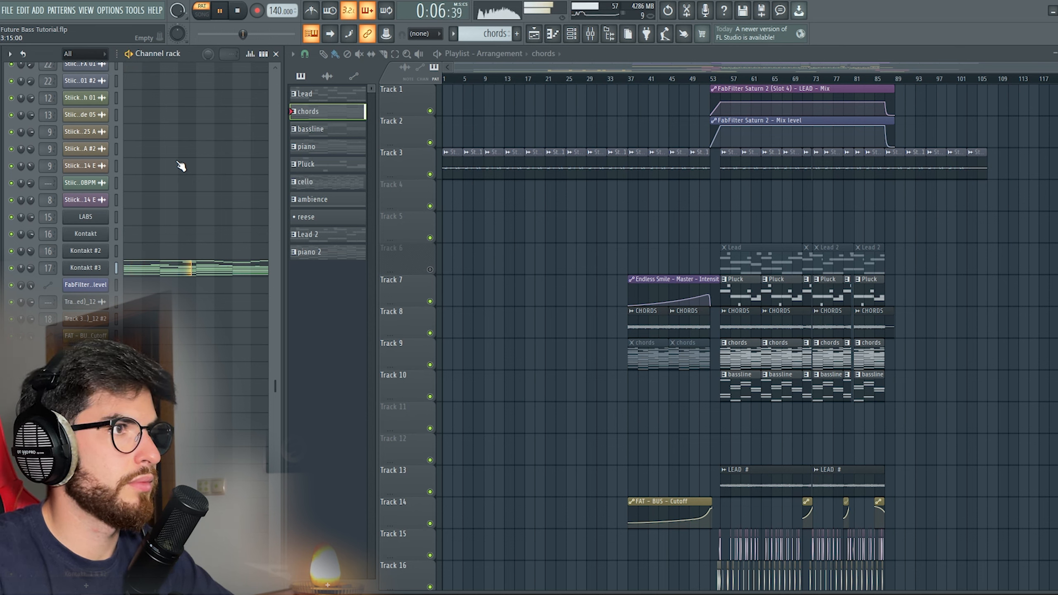
pyautogui.press('space')
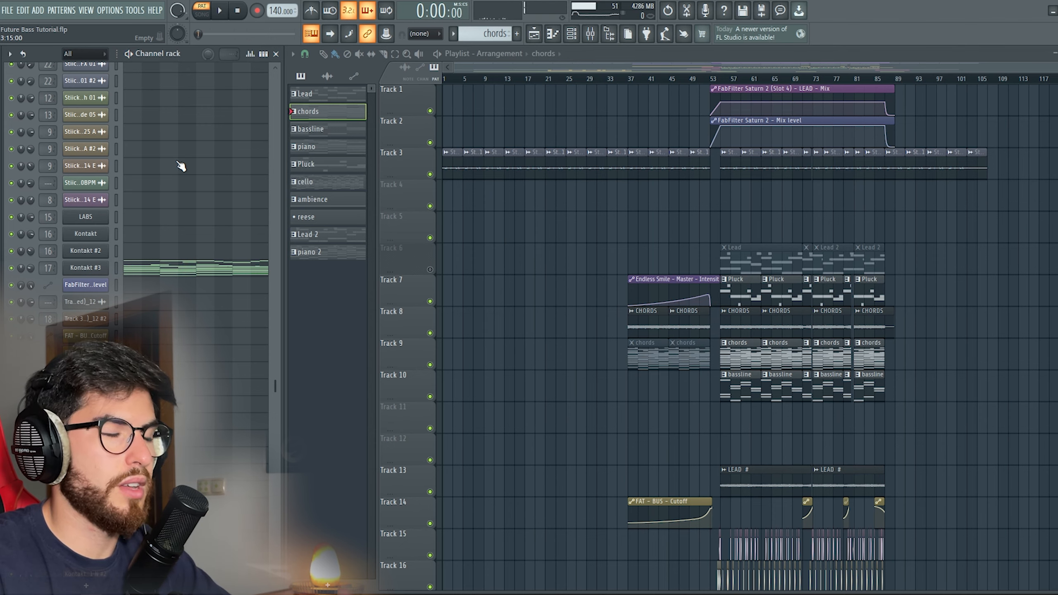
# - Play the chords pattern with Serum, Serum #2, Serum #5, 3x Osc and Kontakt #3 together, and look over its channels
pyautogui.scroll(10, 181, 197)
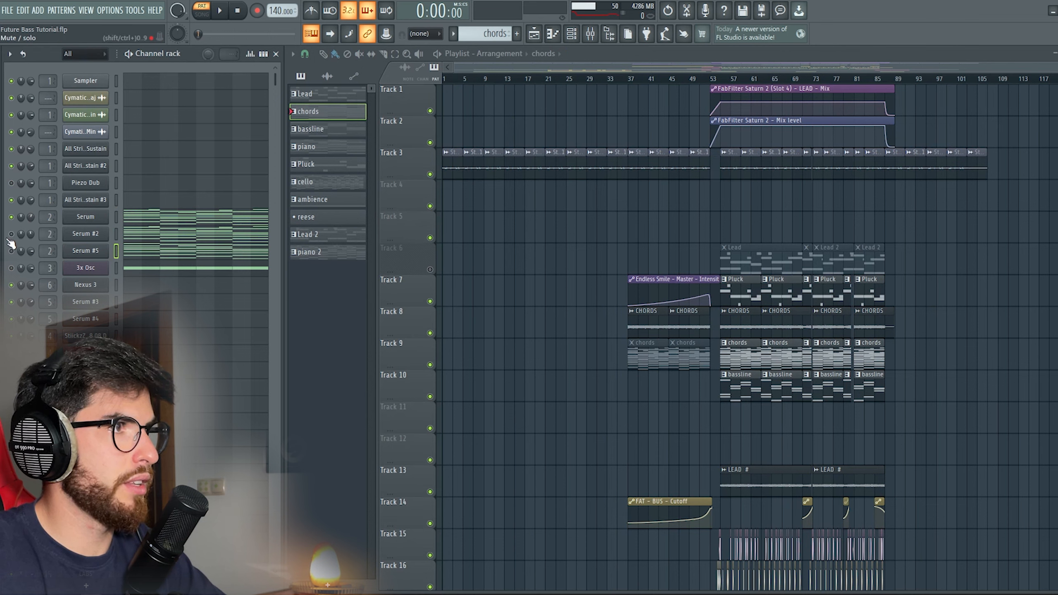
pyautogui.press('space')
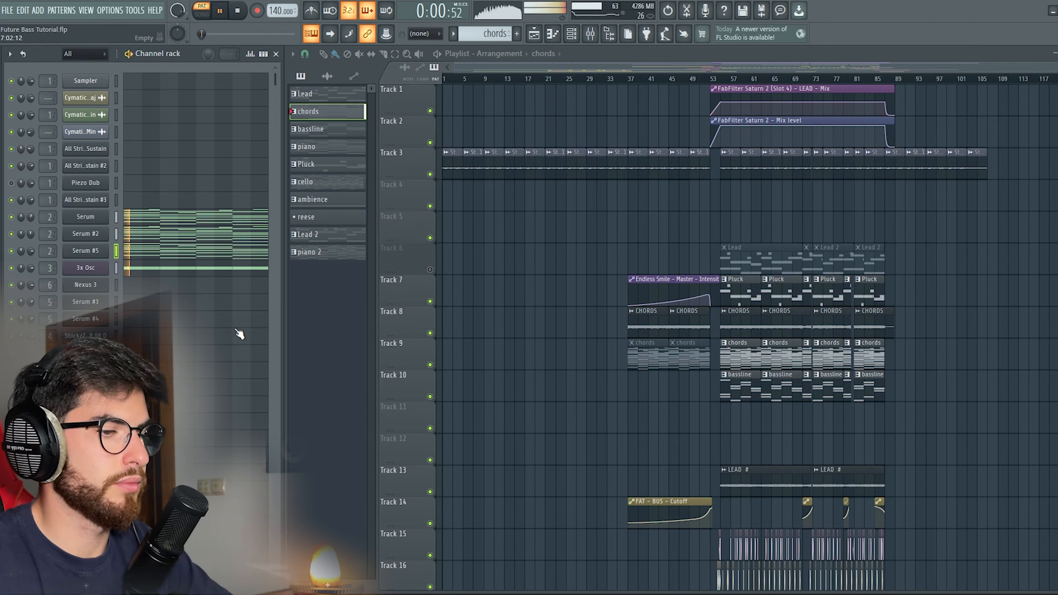
pyautogui.scroll(-5, 215, 317)
pyautogui.scroll(-12, 215, 317)
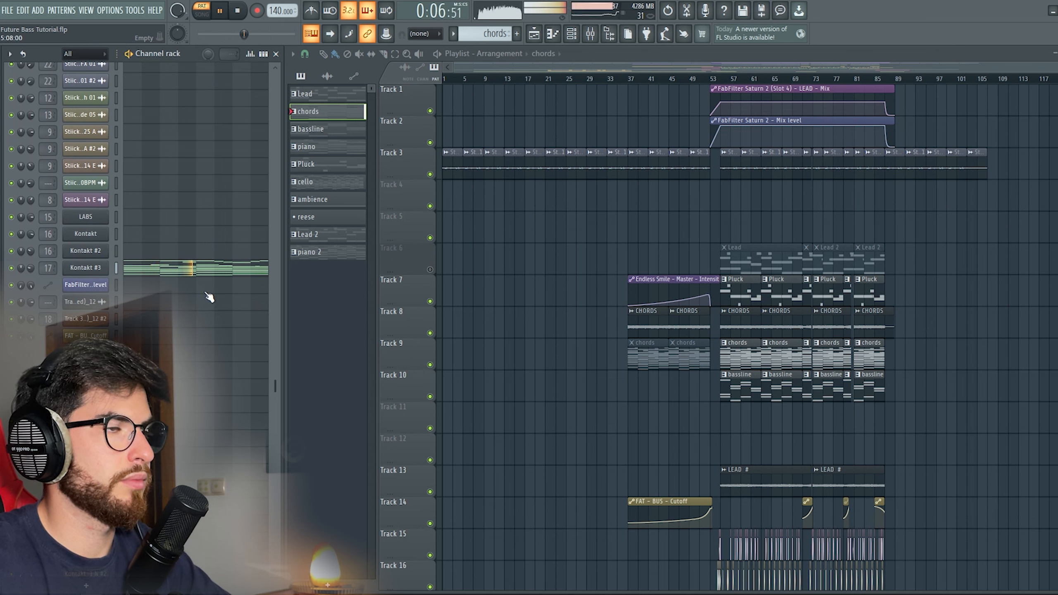
pyautogui.press('space')
pyautogui.scroll(12, 205, 397)
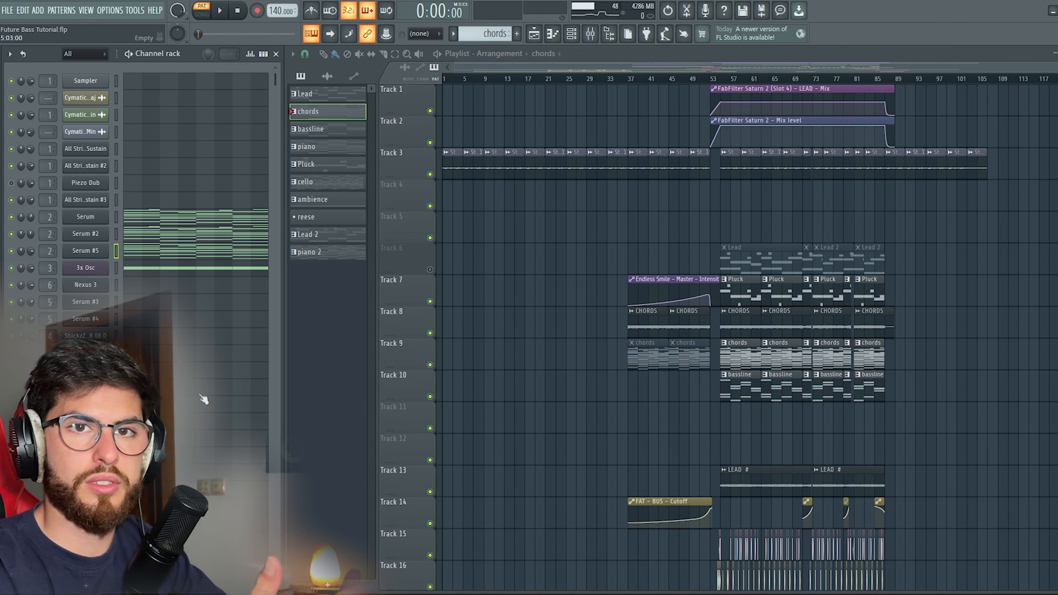
pyautogui.scroll(-6, 204, 399)
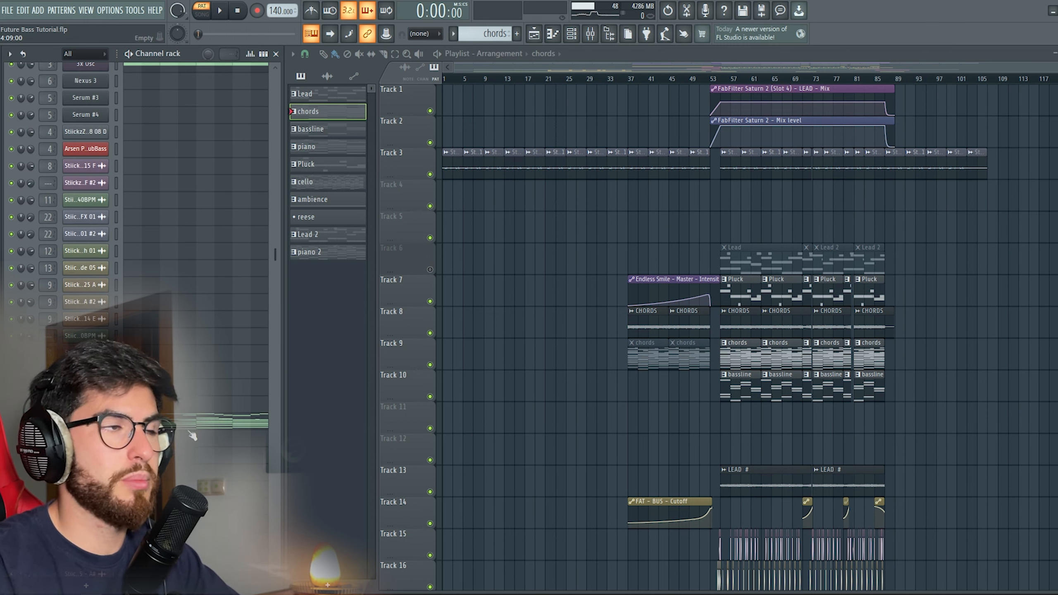
pyautogui.scroll(3, 193, 436)
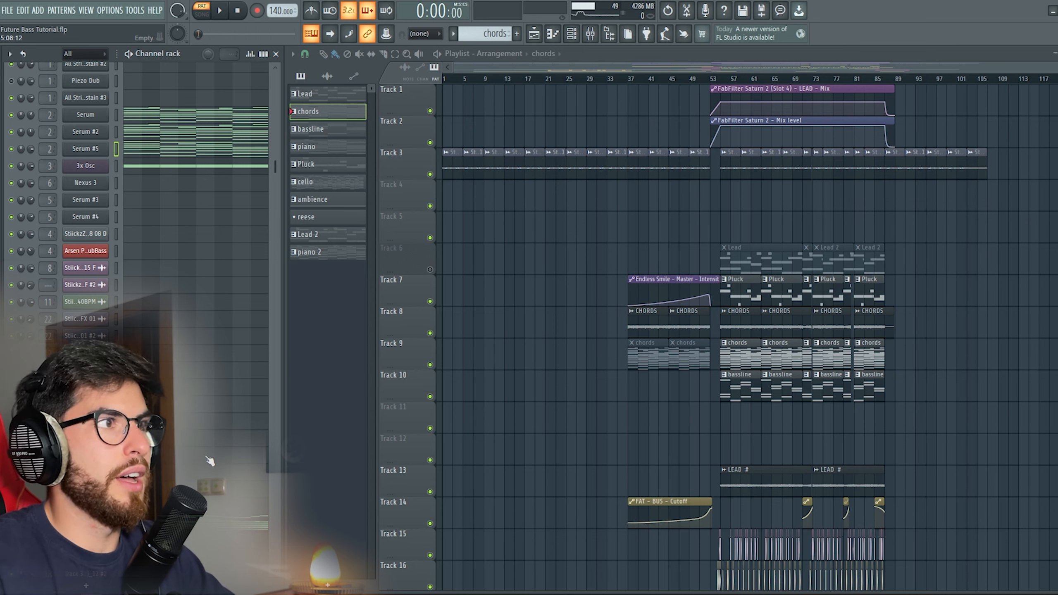
pyautogui.scroll(3, 210, 461)
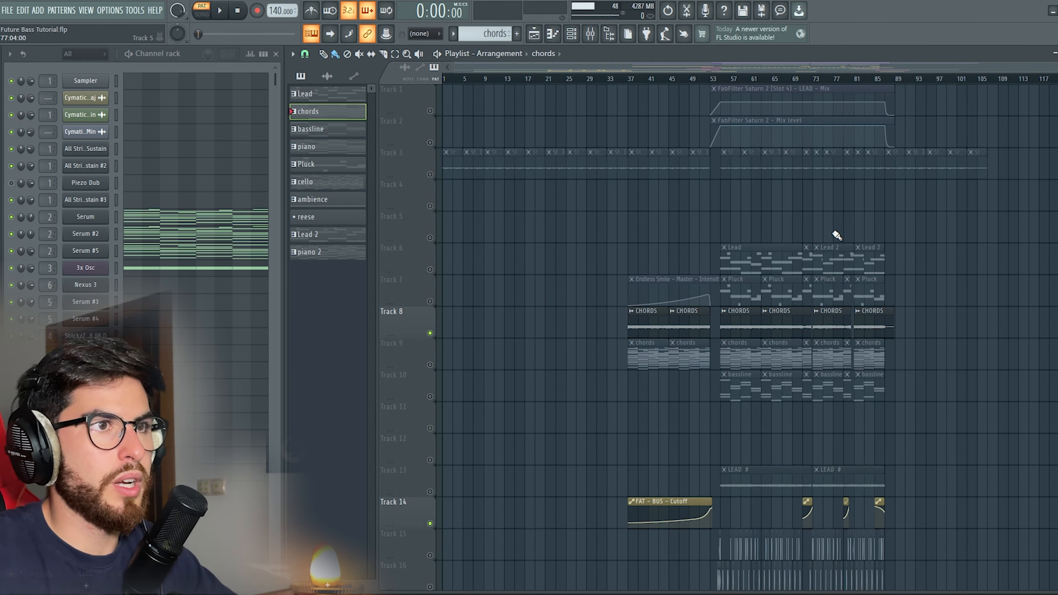
# - Move the song position to bar 55 and listen to the drop's CHORDS audio with only Tracks 8 and 14 active
pyautogui.click(722, 82)
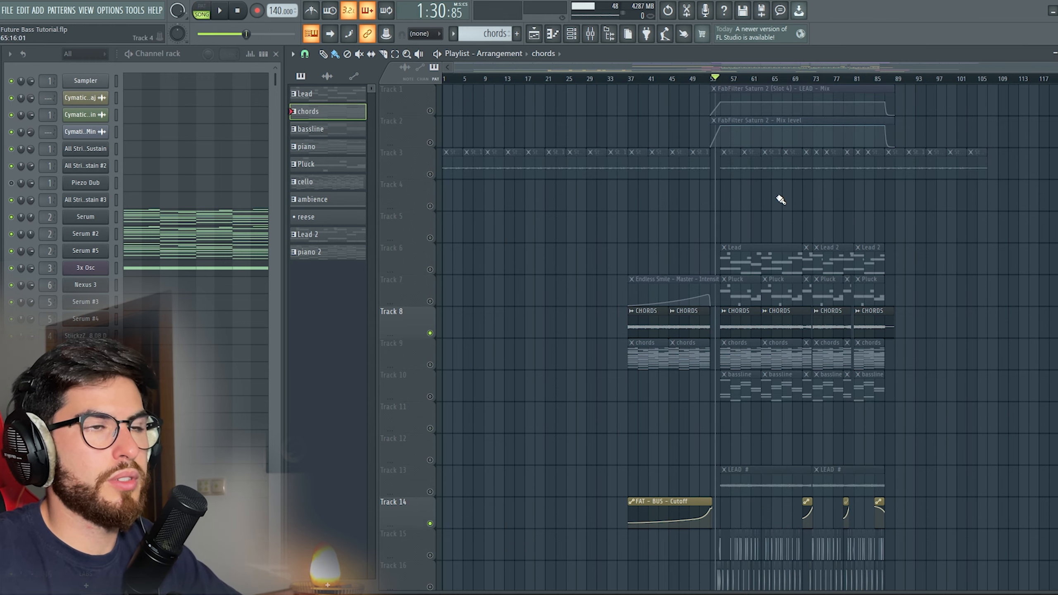
pyautogui.click(729, 81)
pyautogui.scroll(5, 766, 316)
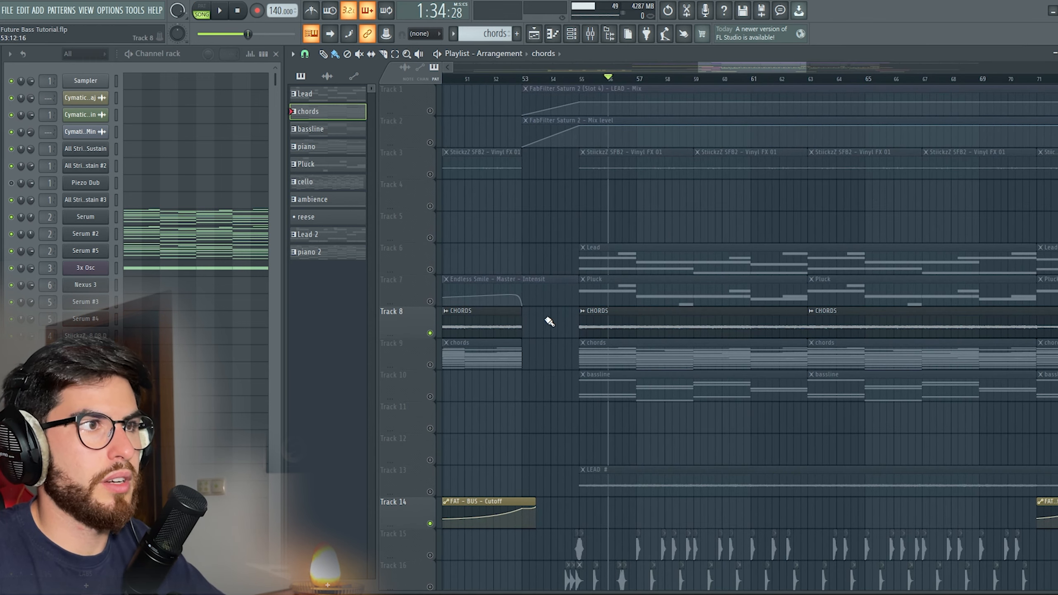
pyautogui.click(585, 81)
pyautogui.press('space')
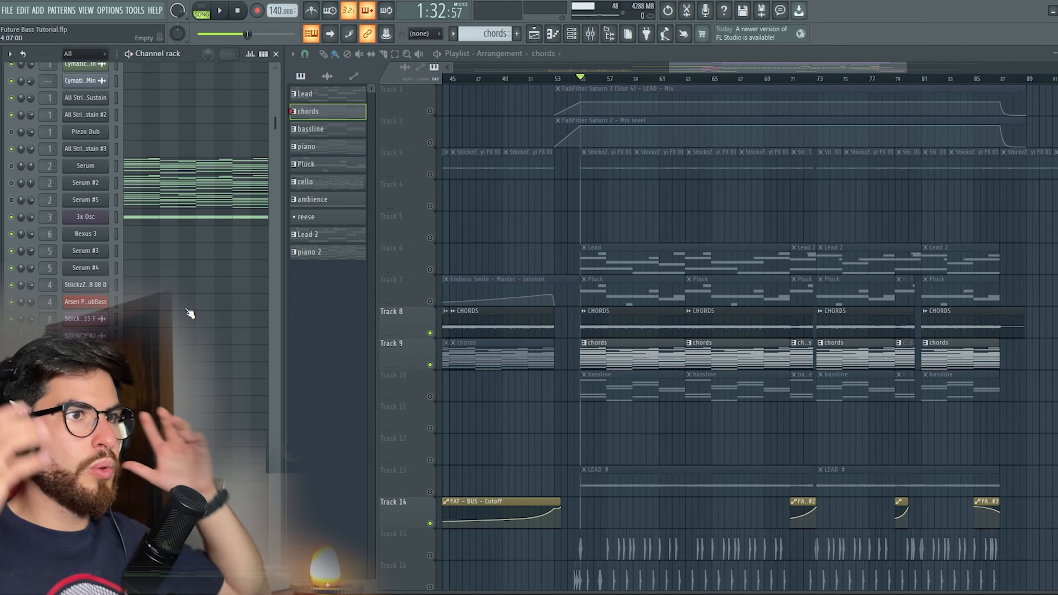
# - Check the CHORDS audio clip at bar 55, select the chords pattern below it, and look through its channels
pyautogui.doubleClick(638, 325)
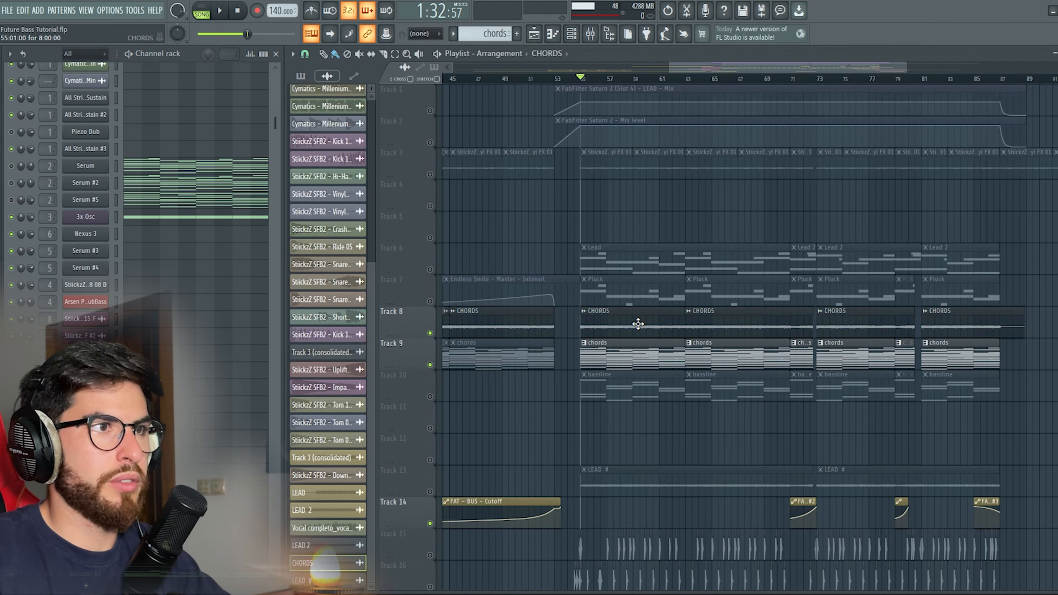
pyautogui.press('Escape')
pyautogui.click(632, 356)
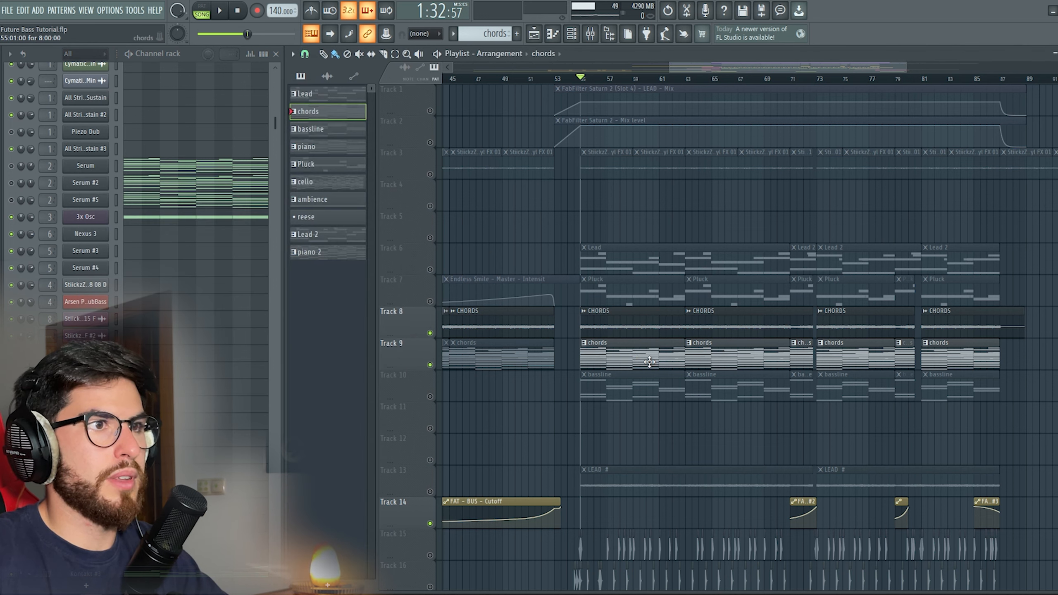
pyautogui.scroll(-4, 97, 335)
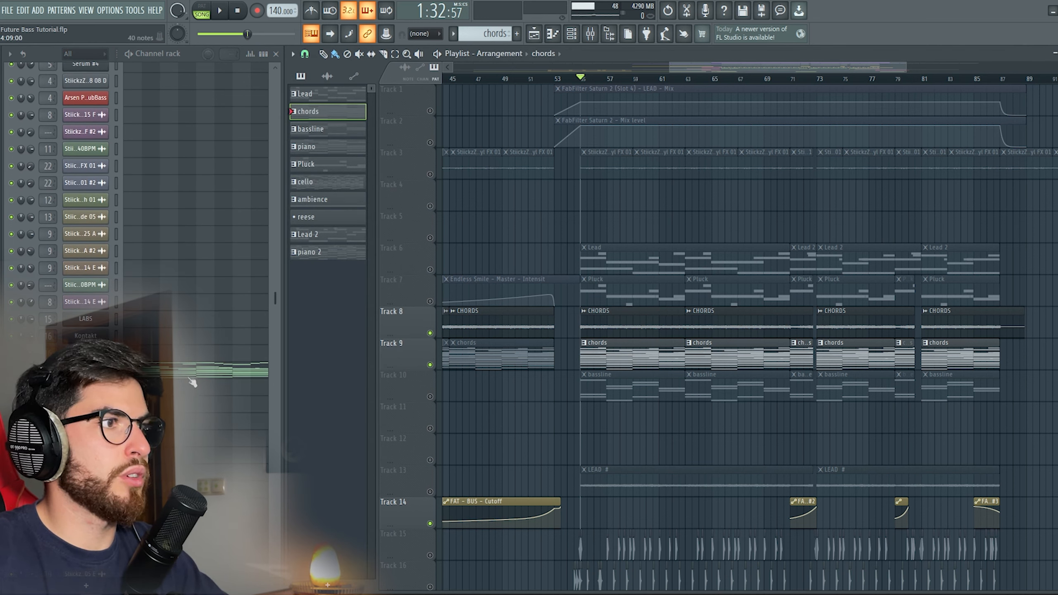
pyautogui.scroll(5, 196, 382)
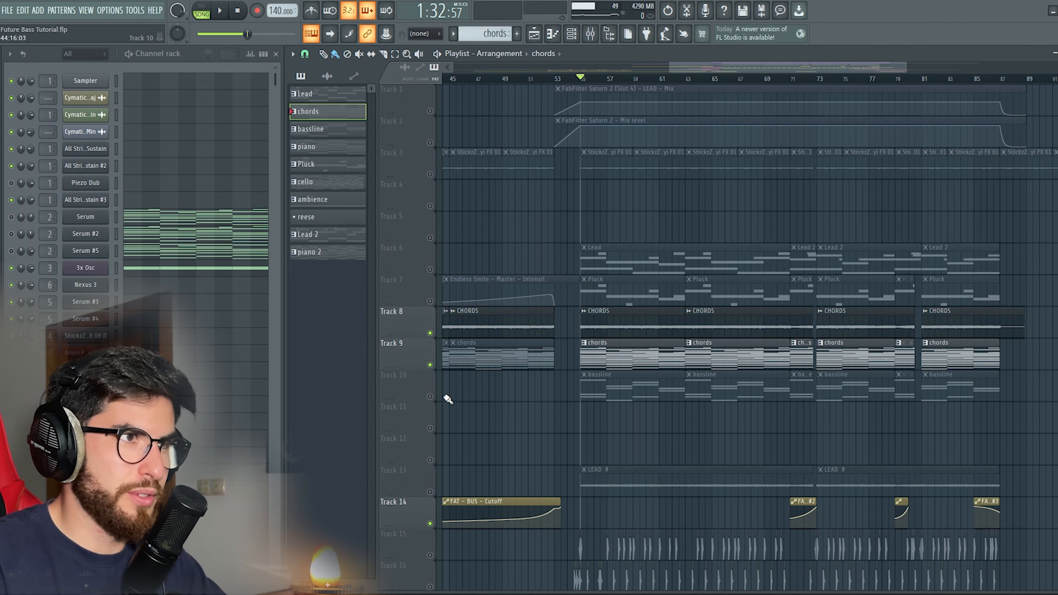
# - Unmute the bassline track and play it with the chords from bar 55, looking over the bassline pattern's channels
pyautogui.click(431, 397)
pyautogui.press('space')
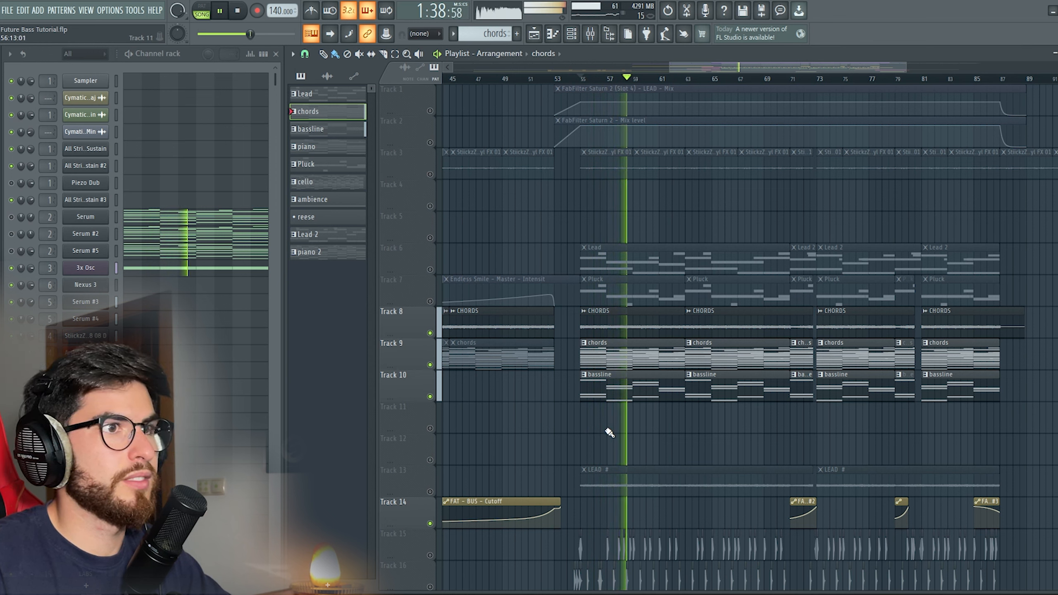
pyautogui.click(619, 393)
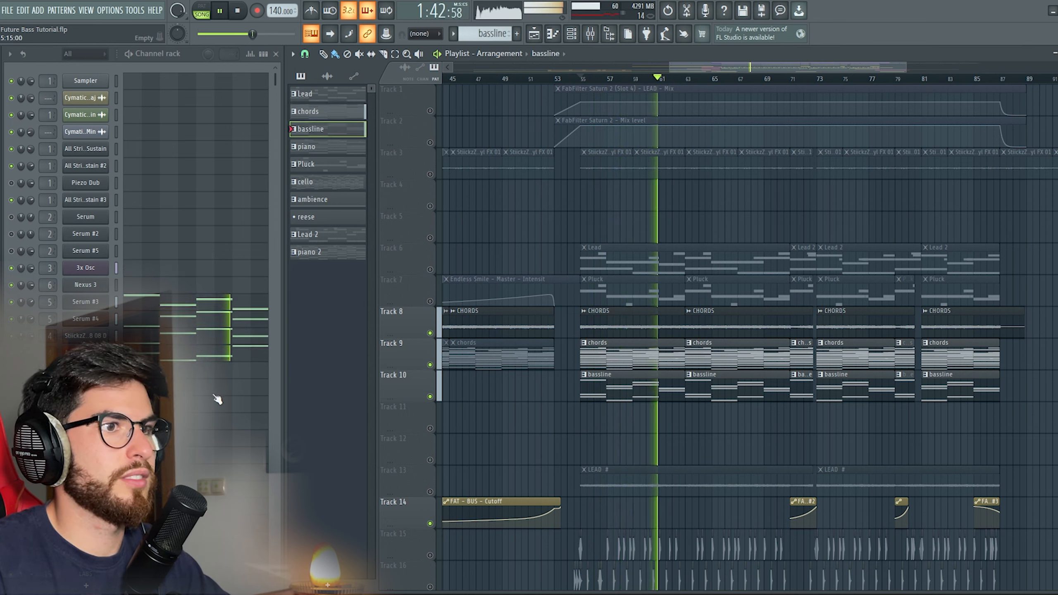
pyautogui.scroll(-3, 215, 397)
pyautogui.scroll(3, 221, 401)
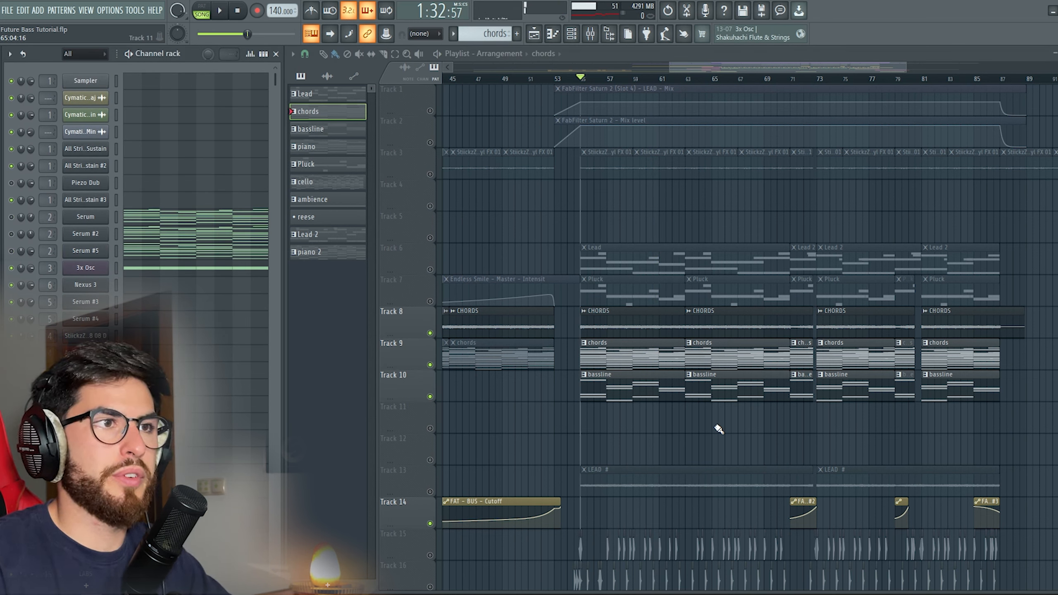
# - Inspect the CHORDS audio clip's channel settings and its mixer track with Fruity parametric EQ 2
pyautogui.scroll(-20, 229, 426)
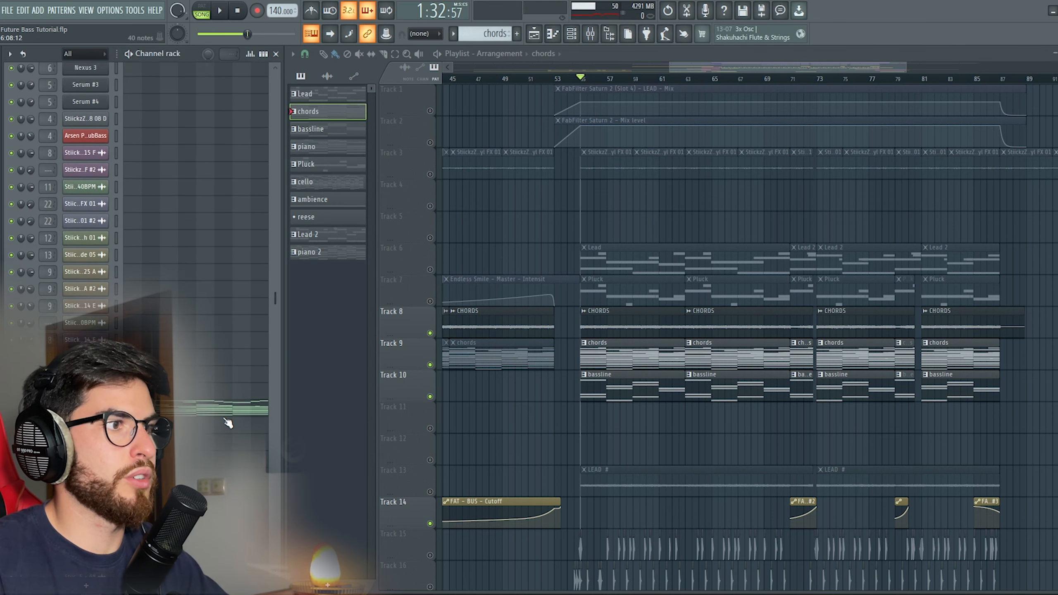
pyautogui.doubleClick(650, 331)
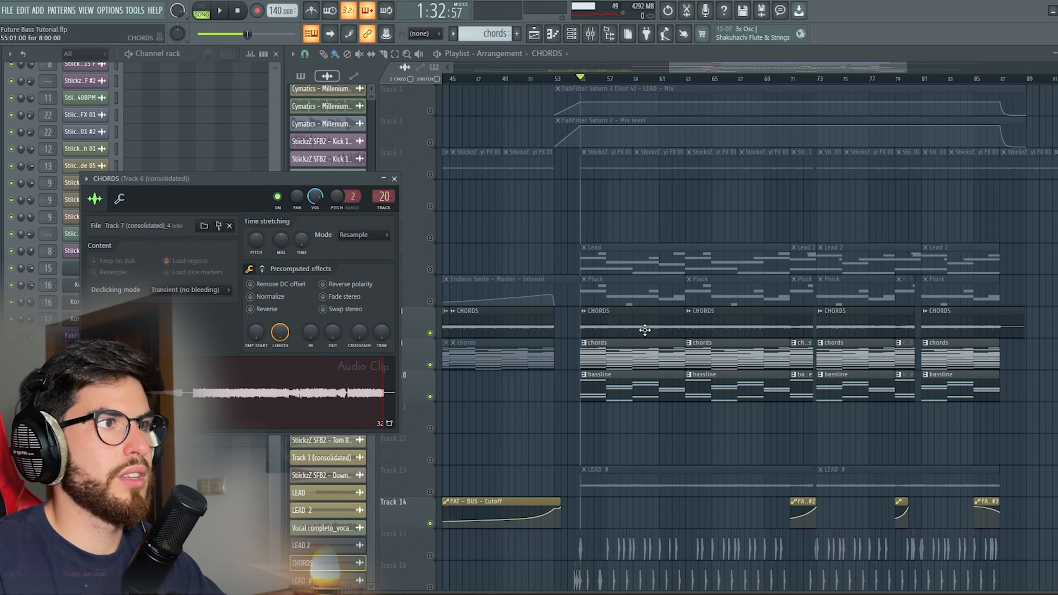
pyautogui.click(394, 178)
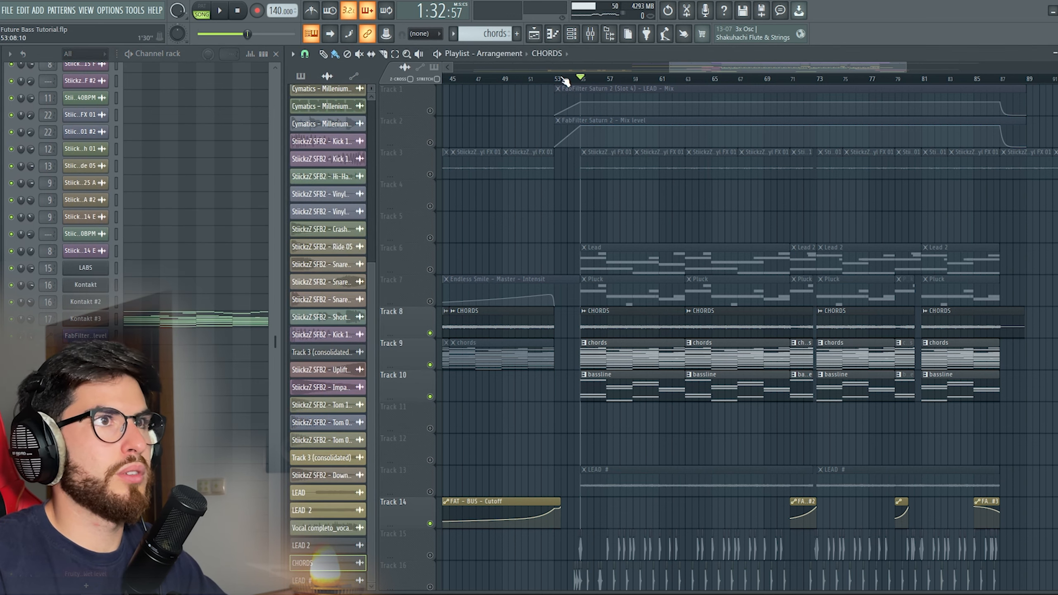
pyautogui.click(590, 33)
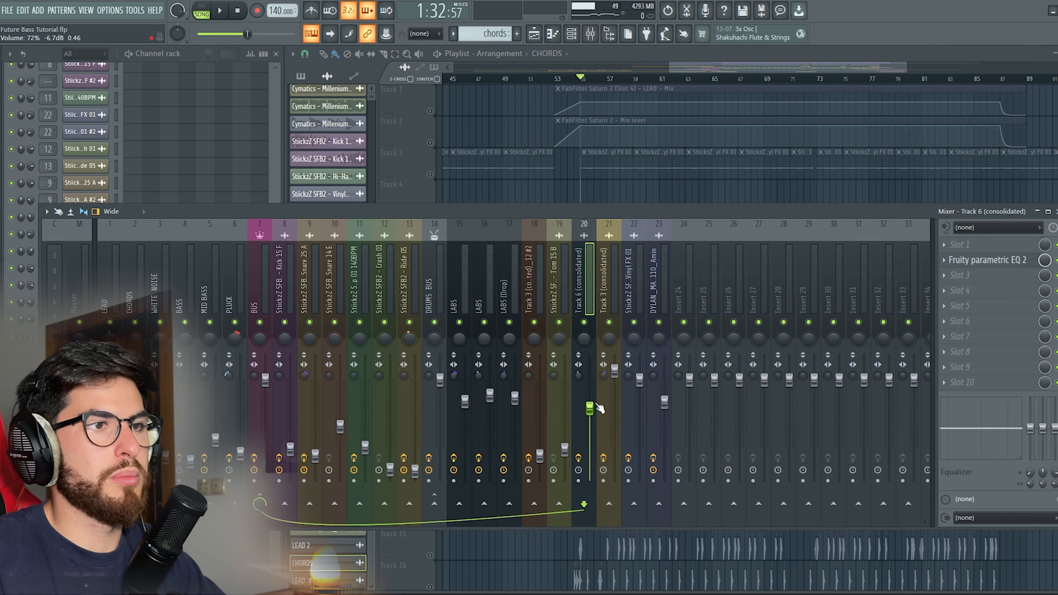
pyautogui.click(1056, 211)
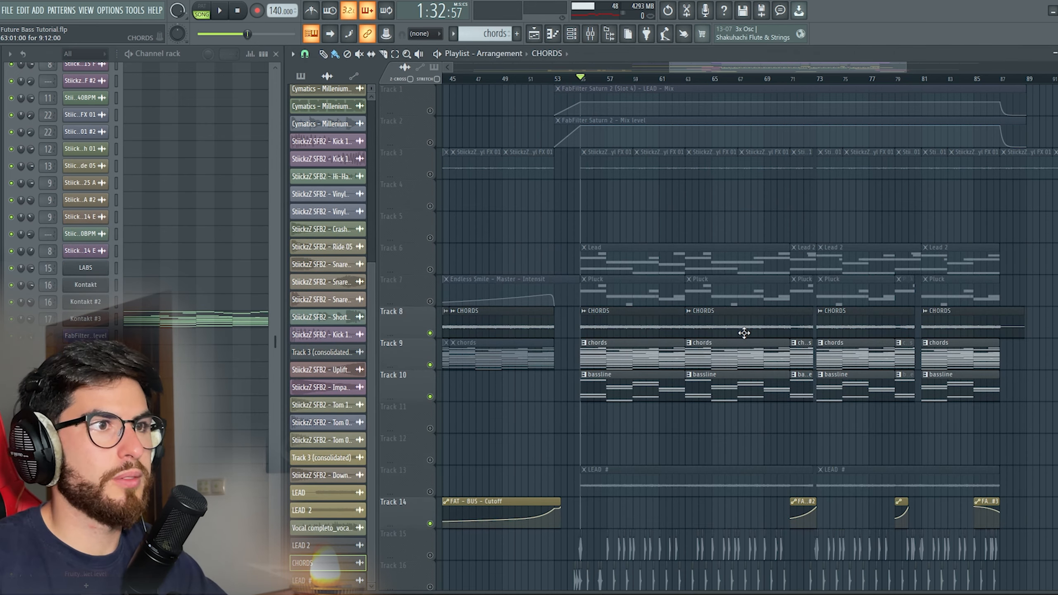
# - Unsolo the playlist tracks, mute the Lead, Pluck and LEAD # tracks, and play the drop from bar 55
pyautogui.keyDown('ctrl'); pyautogui.click(430, 333); pyautogui.keyUp('ctrl')
pyautogui.click(430, 269)
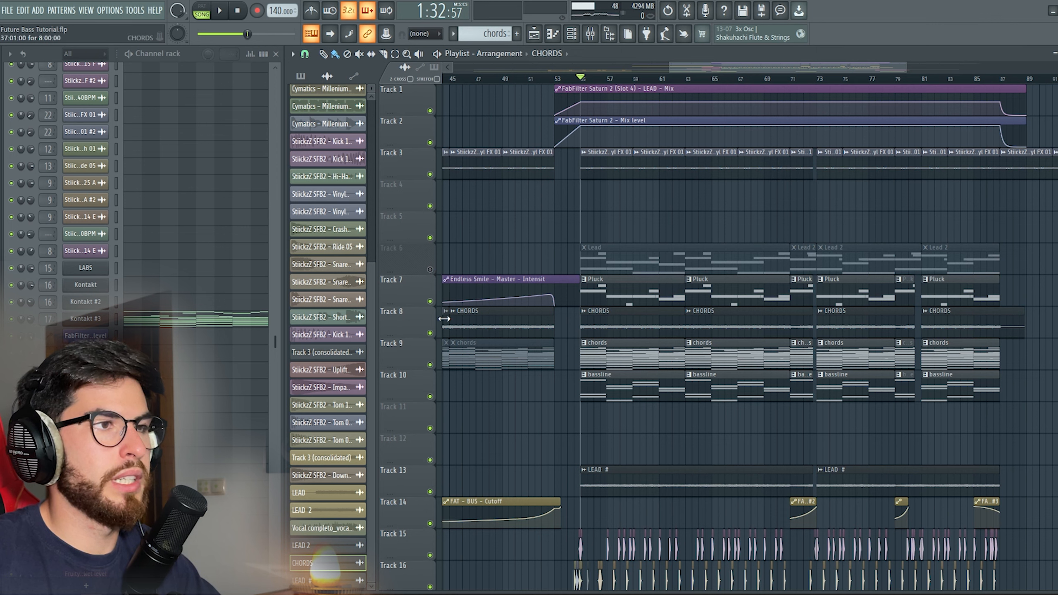
pyautogui.click(430, 301)
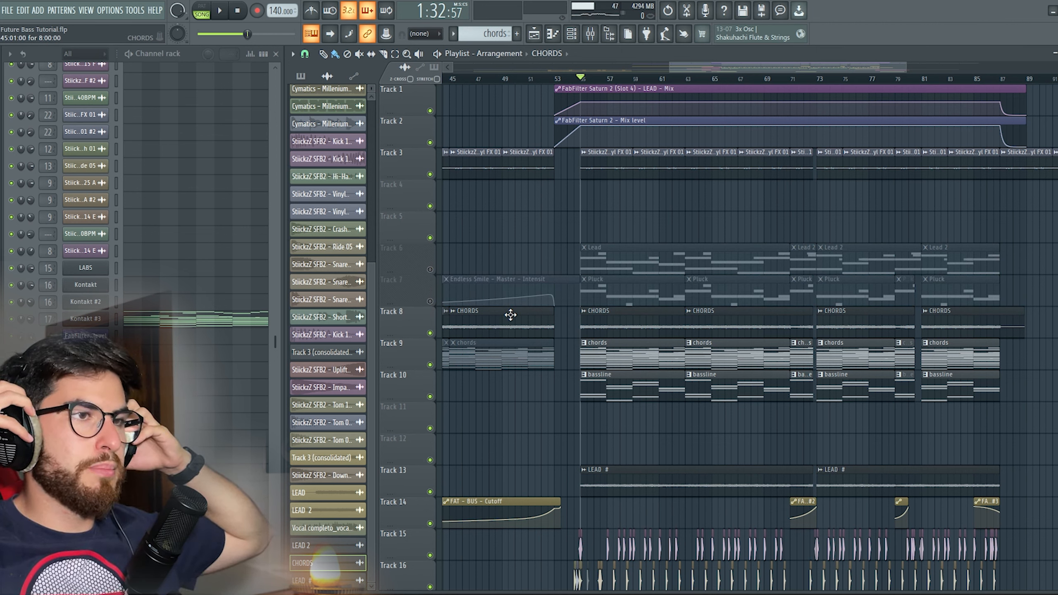
pyautogui.press('space')
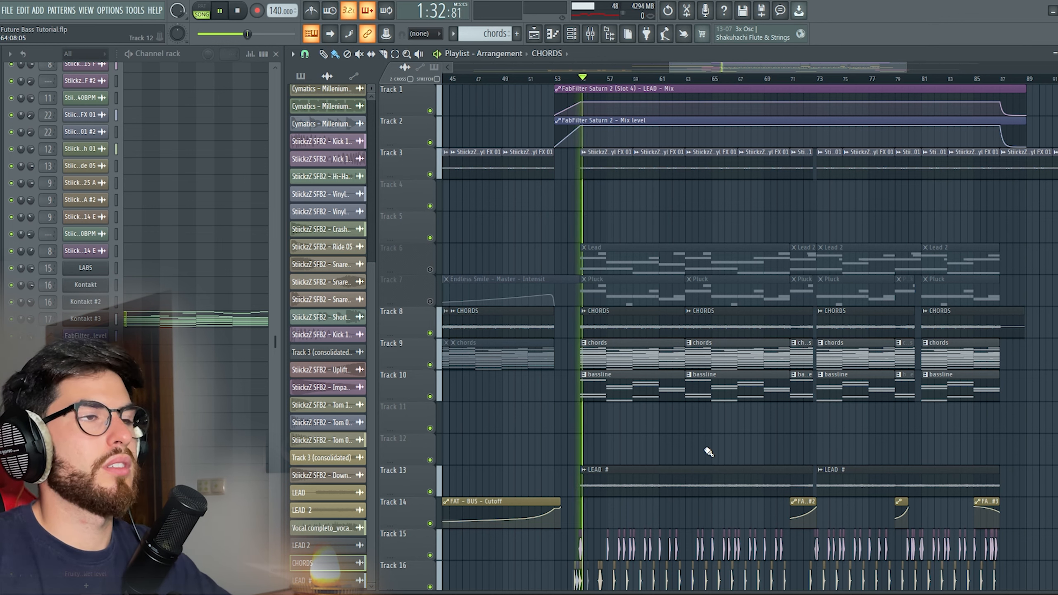
pyautogui.scroll(-1, 688, 425)
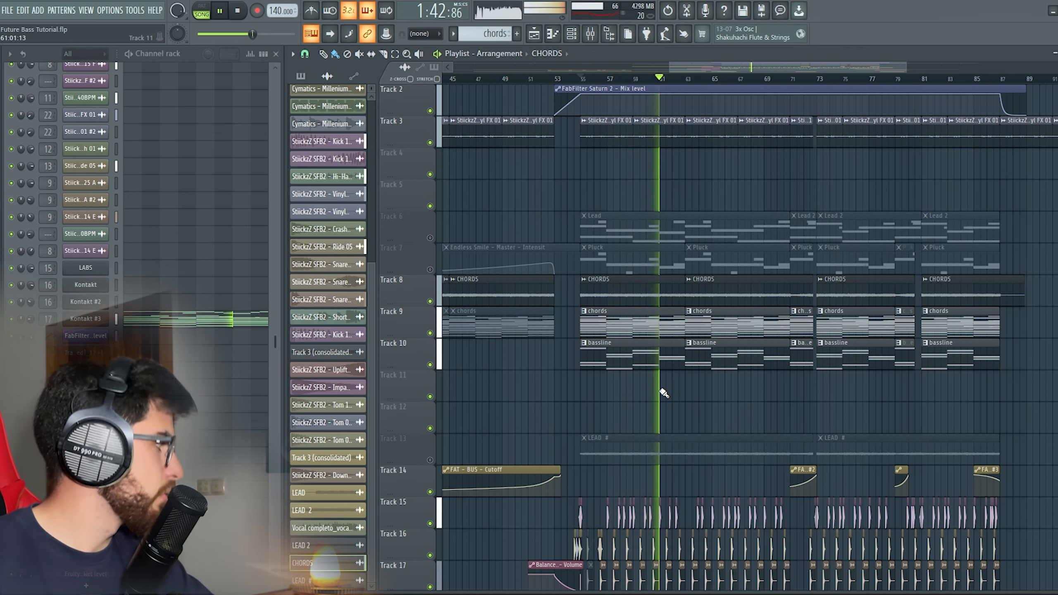
pyautogui.press('space')
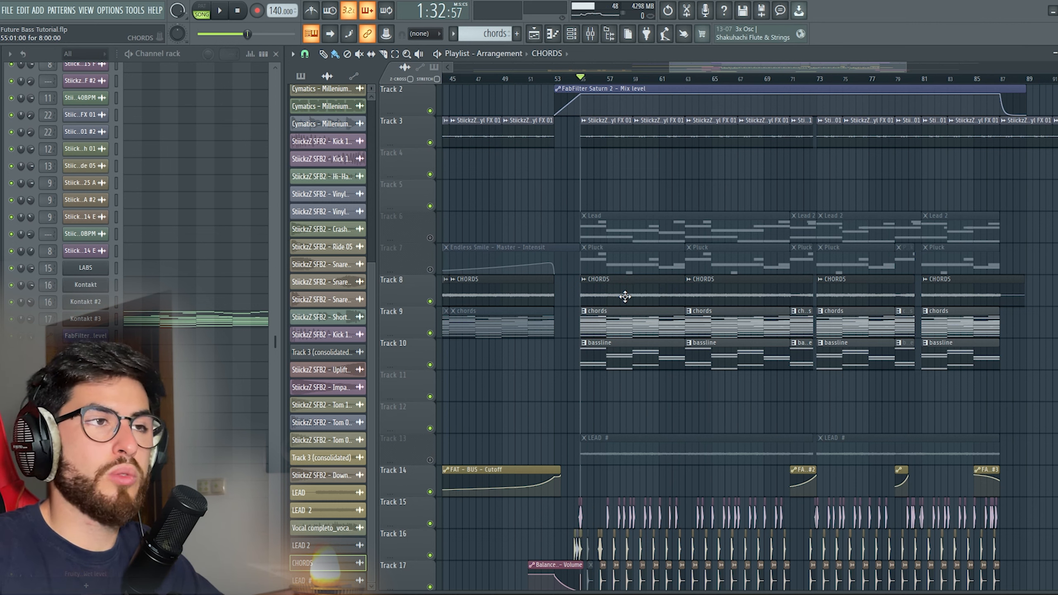
# - Copy the CHORDS audio clip at bar 55 onto Track 11 and make the copy unique
pyautogui.moveTo(603, 293); pyautogui.dragTo(604, 388)
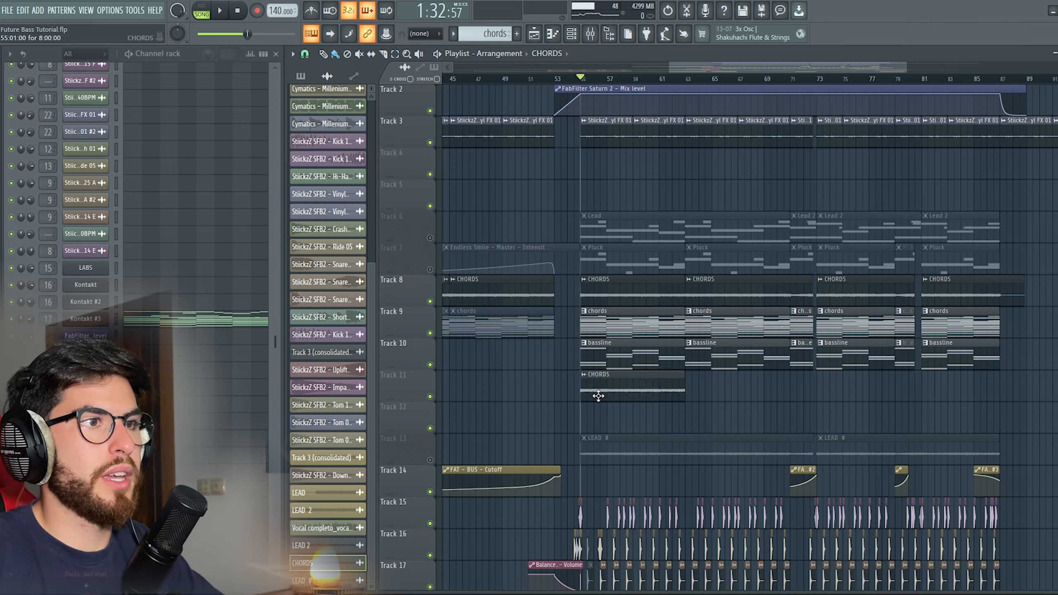
pyautogui.click(583, 375)
pyautogui.click(620, 459)
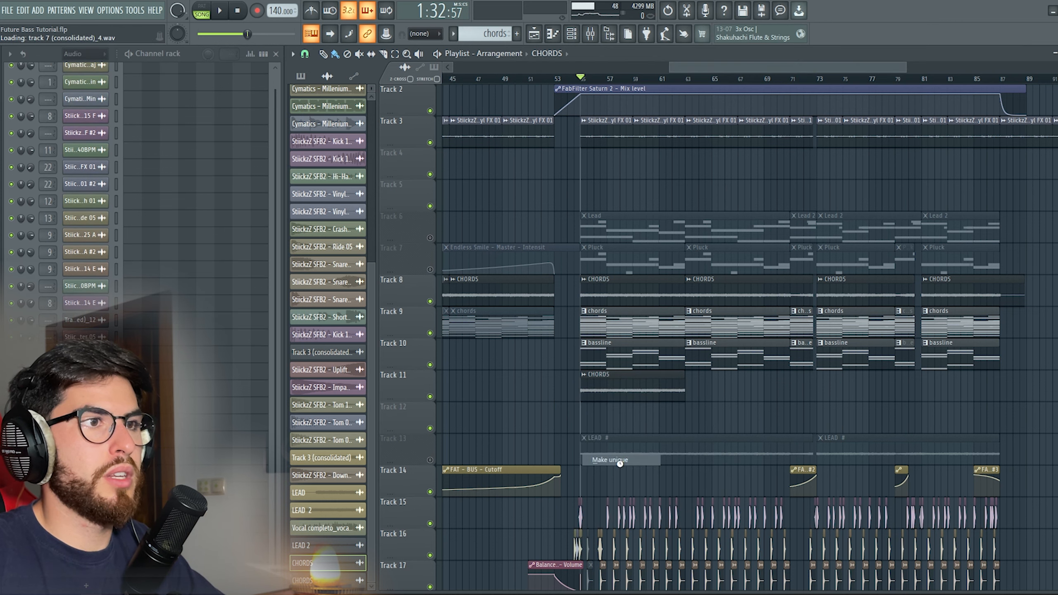
# - Open the Track 11 clip's channel settings, check its volume, and route it to a free mixer track
pyautogui.doubleClick(627, 384)
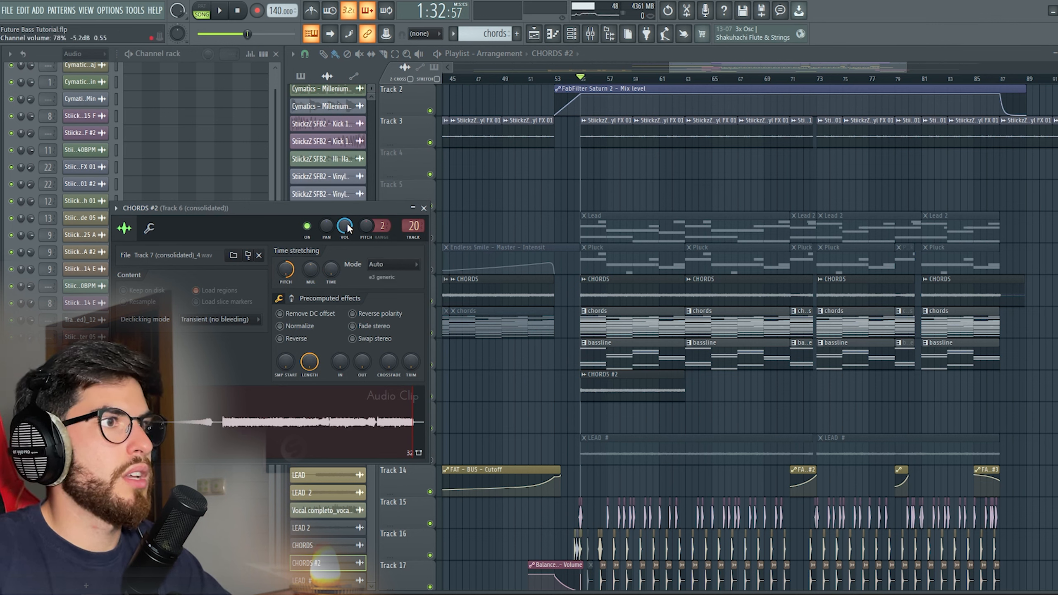
pyautogui.moveTo(347, 228)
pyautogui.mouseDown()
pyautogui.moveTo(347, 246)
pyautogui.moveTo(347, 228)
pyautogui.mouseUp()
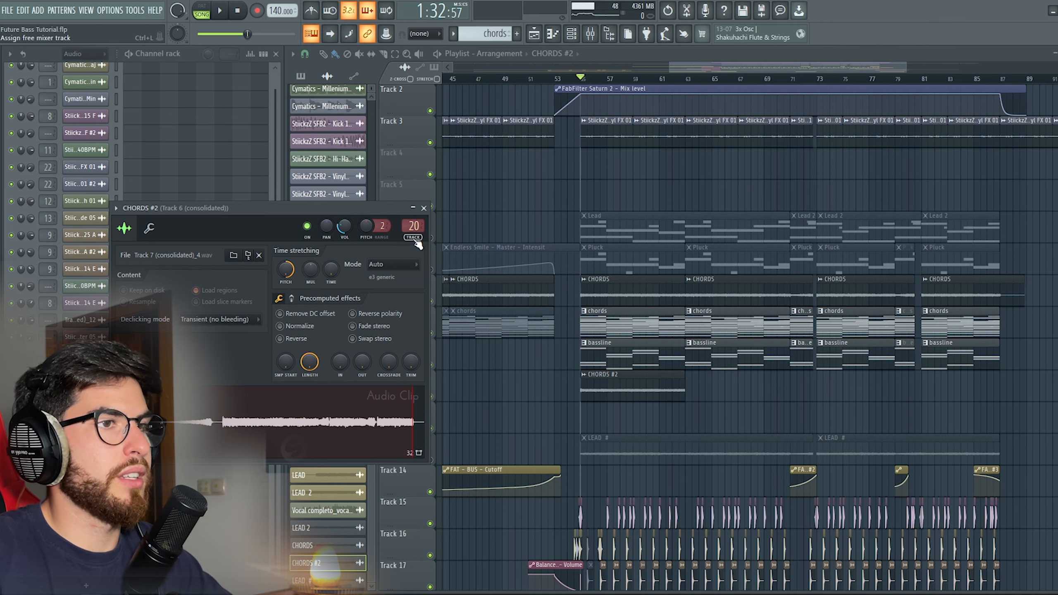
pyautogui.click(414, 238)
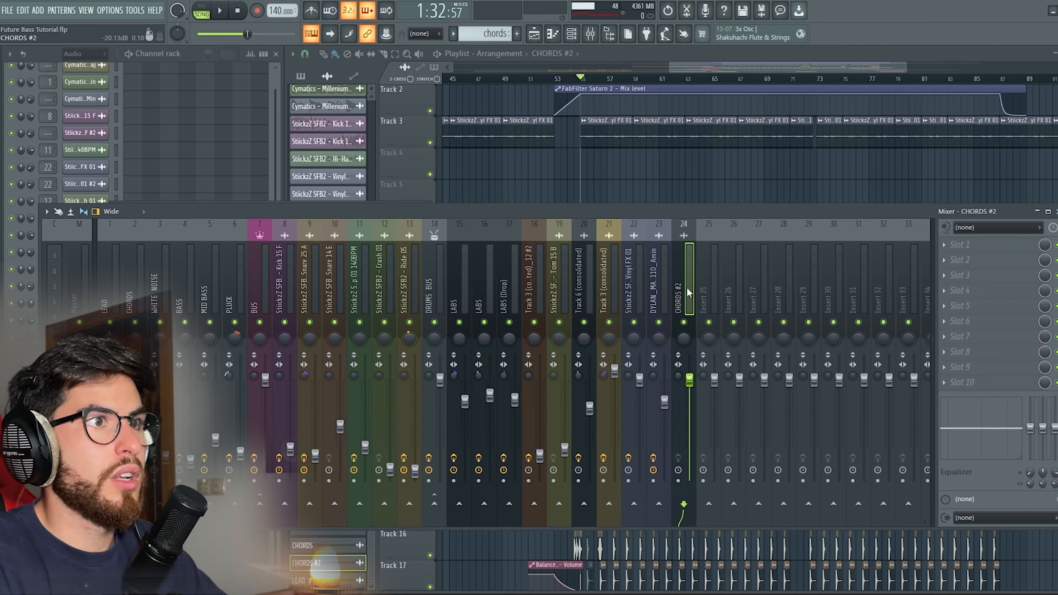
# - Move the CHORDS #2 mixer track to insert 21, directly beside the original Track 6 (consolidated) mixer track
pyautogui.hotkey('alt', 'Left')
pyautogui.hotkey('alt', 'Left')
pyautogui.hotkey('alt', 'Left')
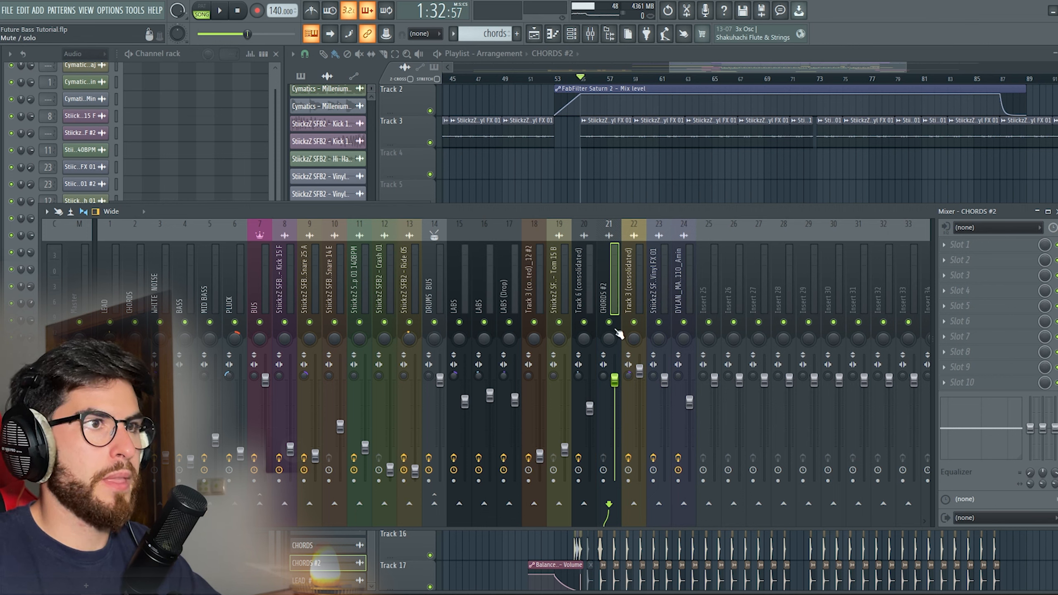
# - Check the Fruity parametric EQ 2 on insert 20, copy that mixer track's state onto insert 21, and compare the two tracks
pyautogui.click(582, 289)
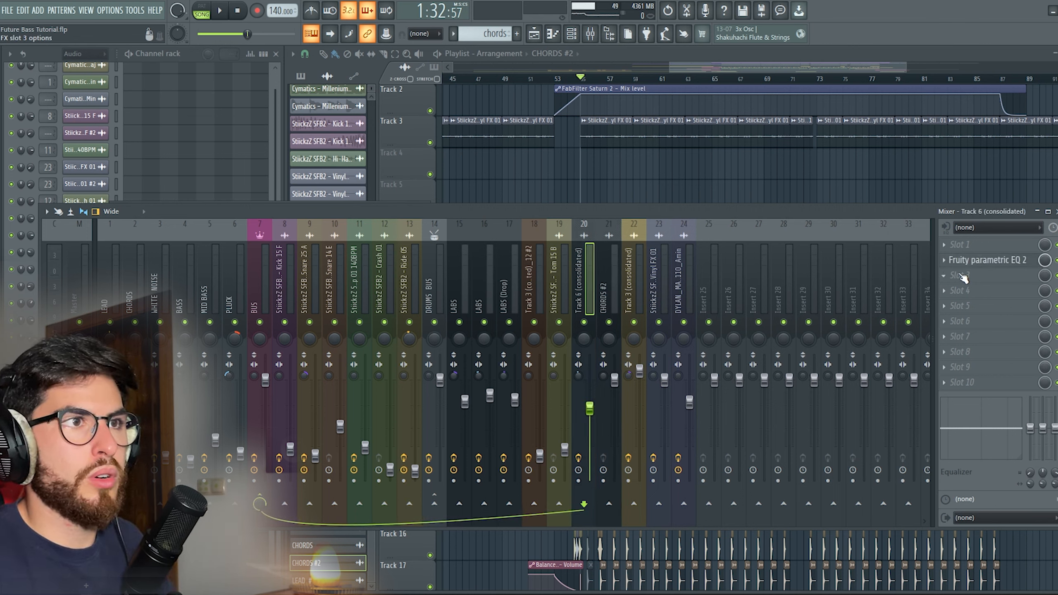
pyautogui.click(987, 260)
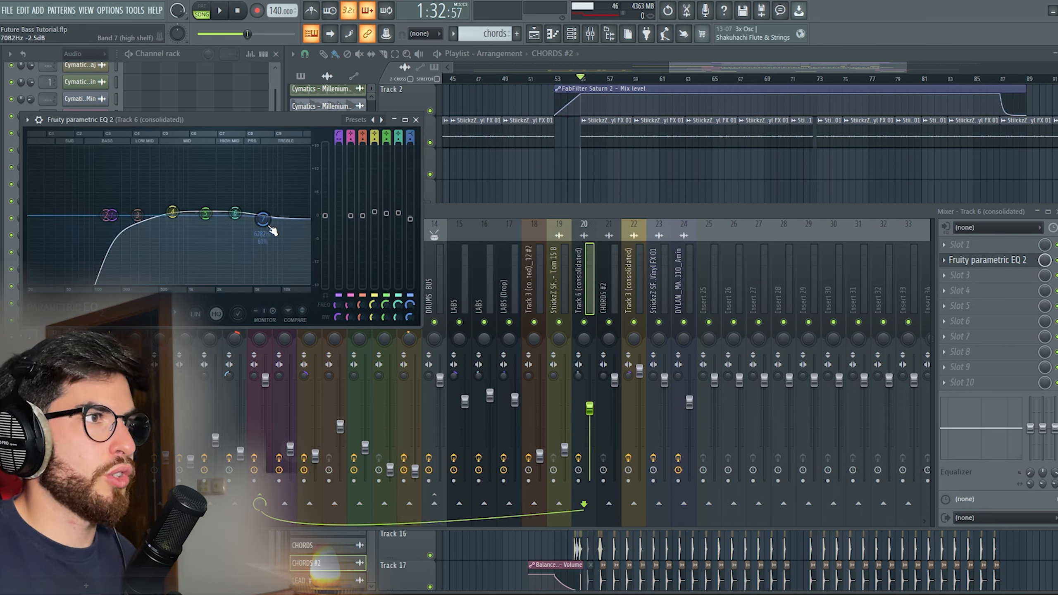
pyautogui.click(416, 120)
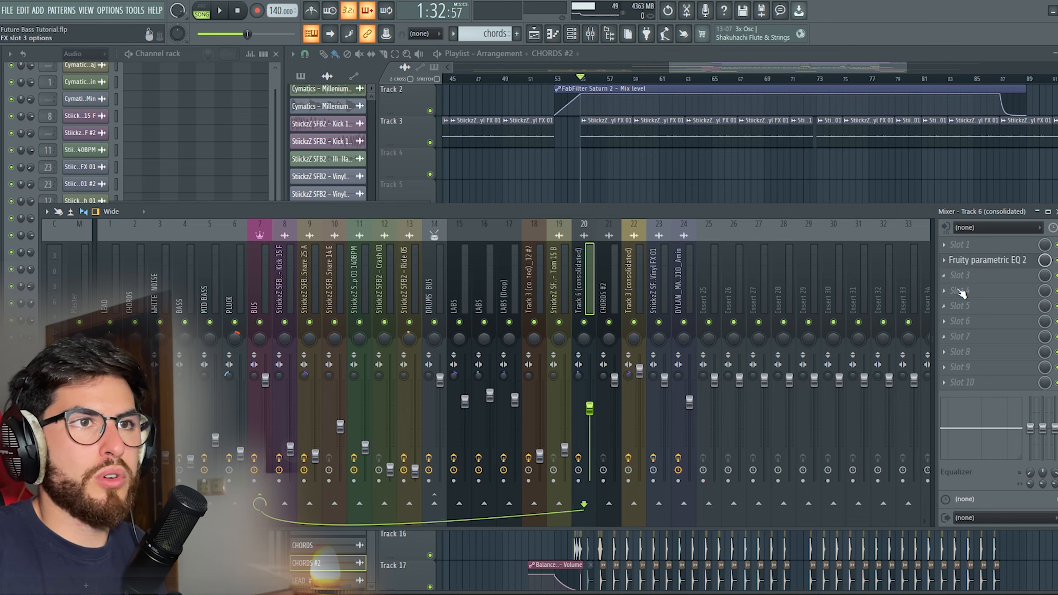
pyautogui.rightClick(586, 303)
pyautogui.moveTo(614, 292)
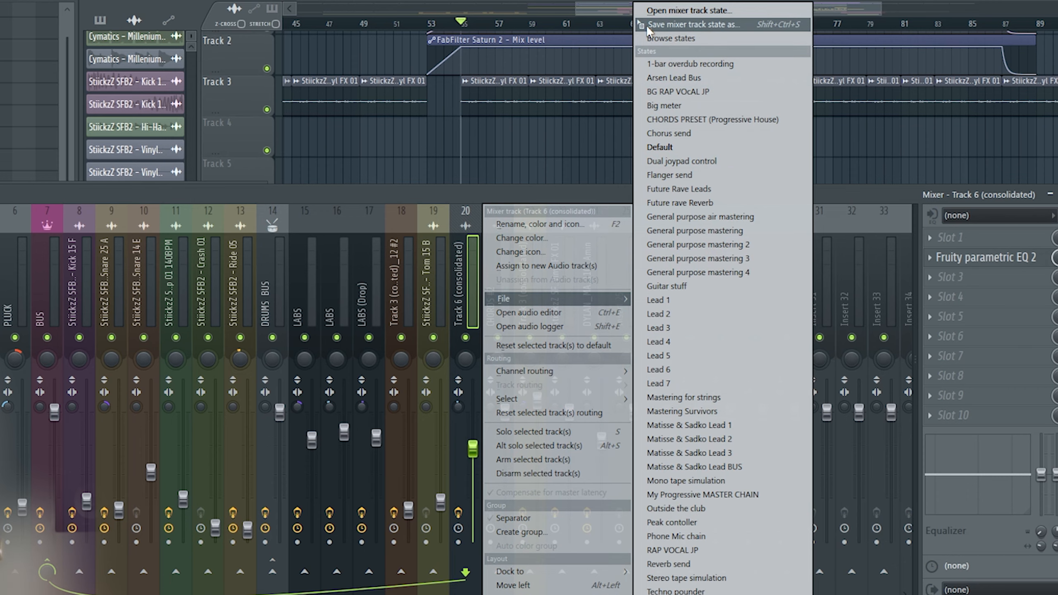
pyautogui.moveTo(647, 26); pyautogui.dragTo(689, 59)
pyautogui.moveTo(780, 153); pyautogui.dragTo(608, 284)
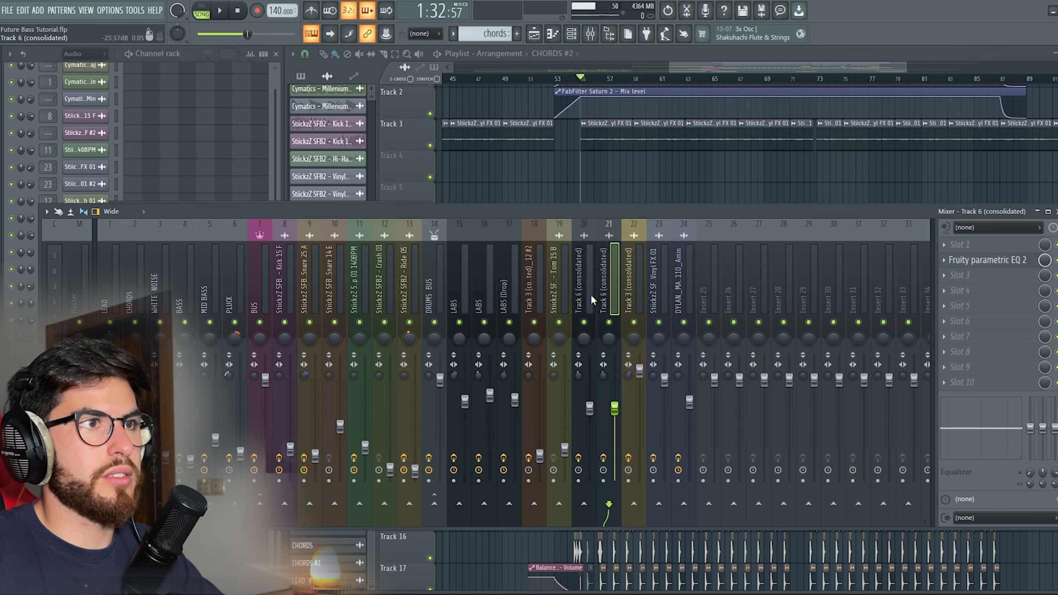
pyautogui.click(581, 299)
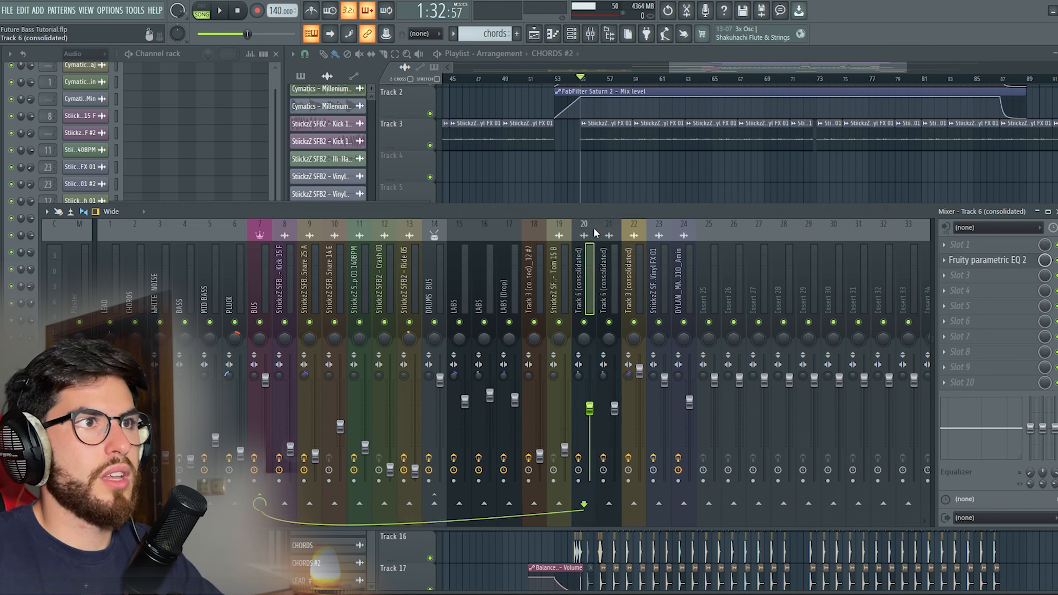
pyautogui.click(608, 295)
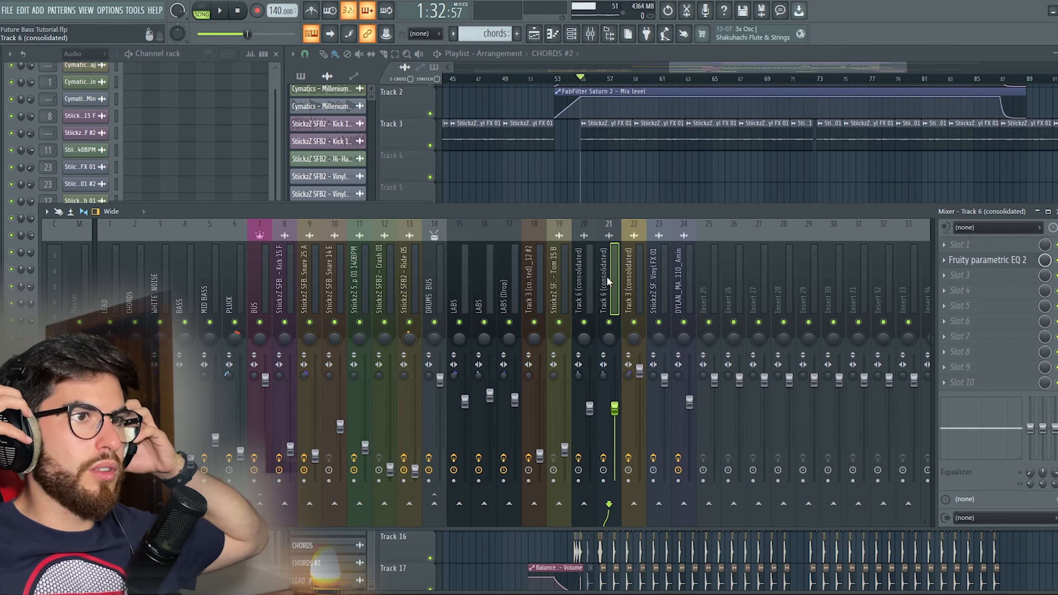
pyautogui.click(591, 302)
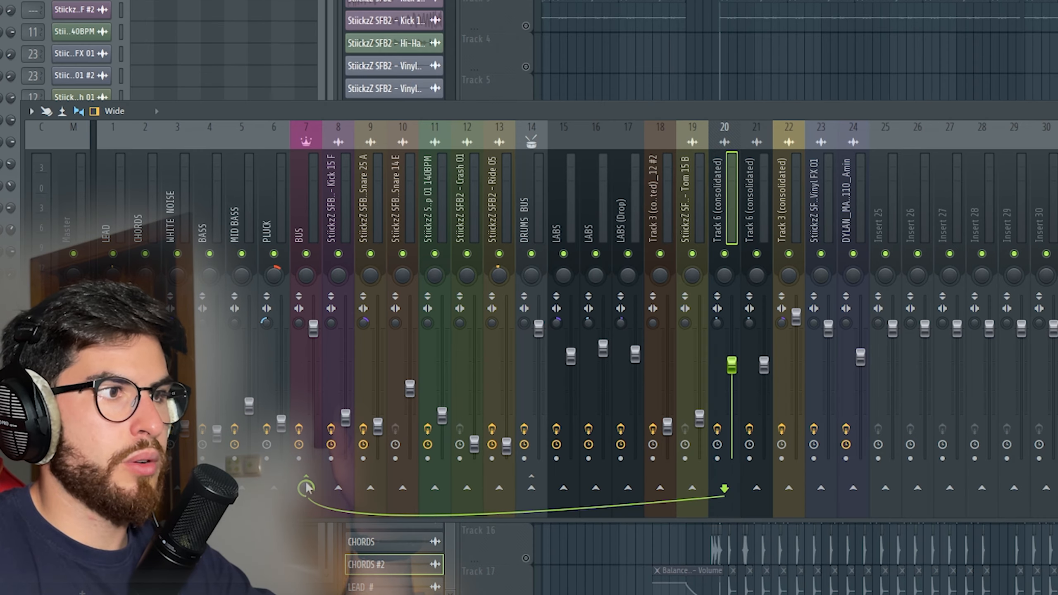
# - Inspect the BUS mixer track's FabFilter Pro-Q 3, FAT filter and Fruity Balance settings
pyautogui.click(310, 208)
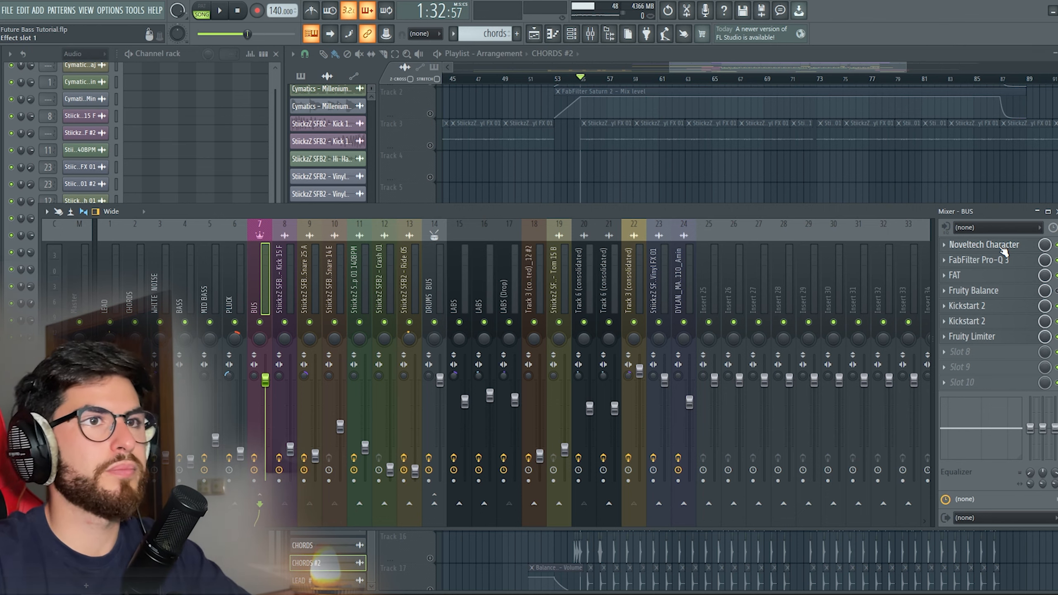
pyautogui.click(1006, 259)
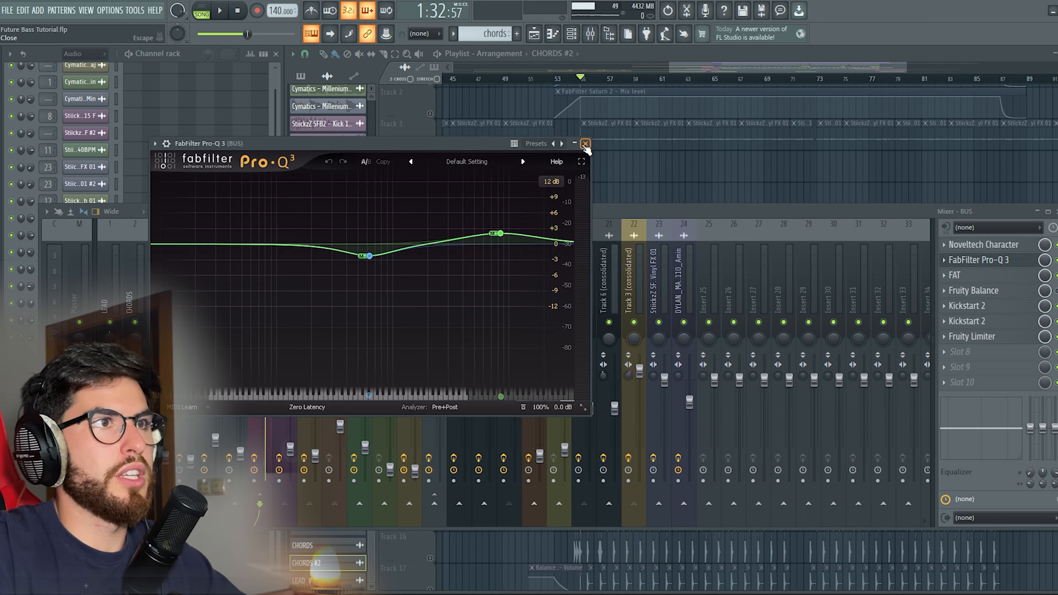
pyautogui.click(586, 143)
pyautogui.click(975, 281)
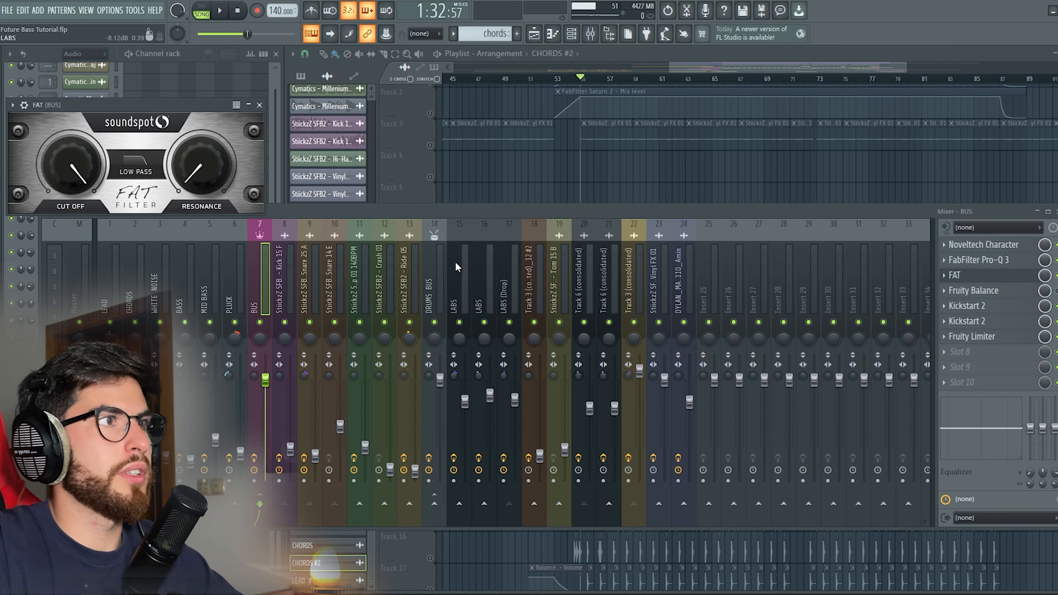
pyautogui.click(261, 102)
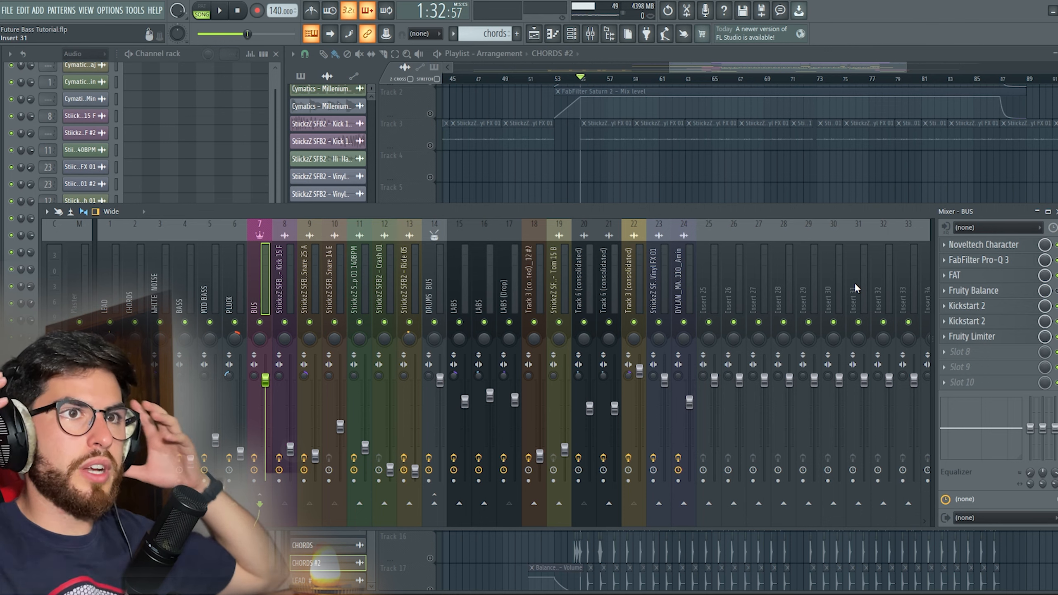
pyautogui.click(1002, 292)
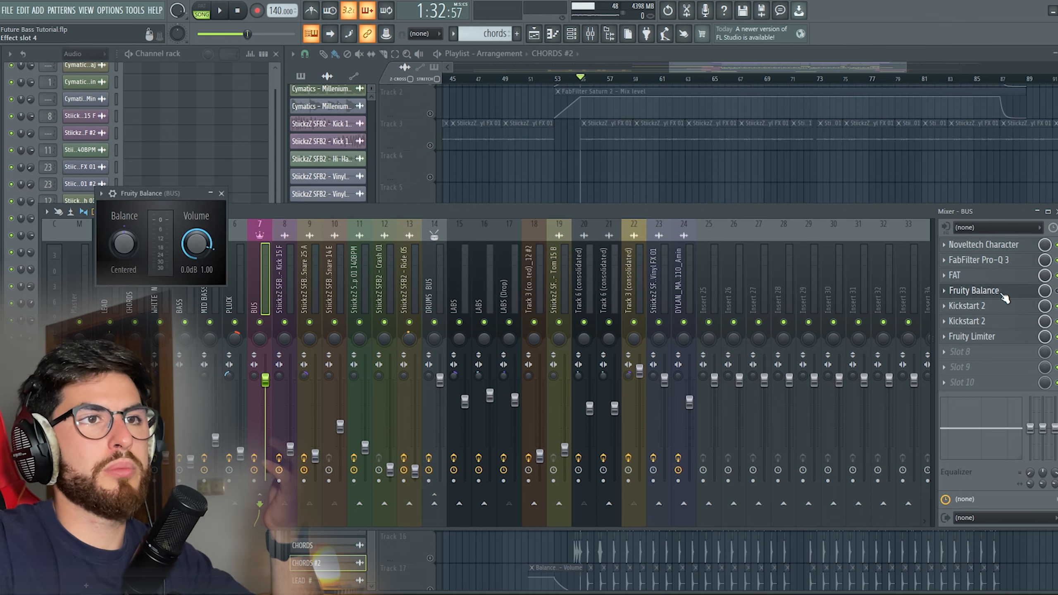
pyautogui.click(221, 194)
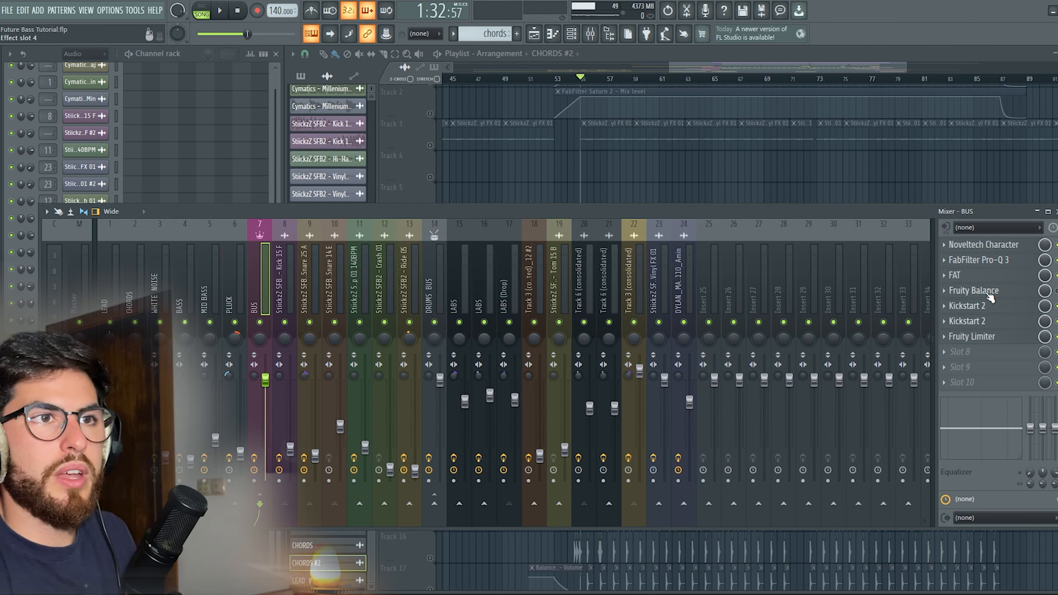
# - Review the BUS track's two Kickstart 2 sidechain effects and its Fruity Limiter
pyautogui.click(975, 337)
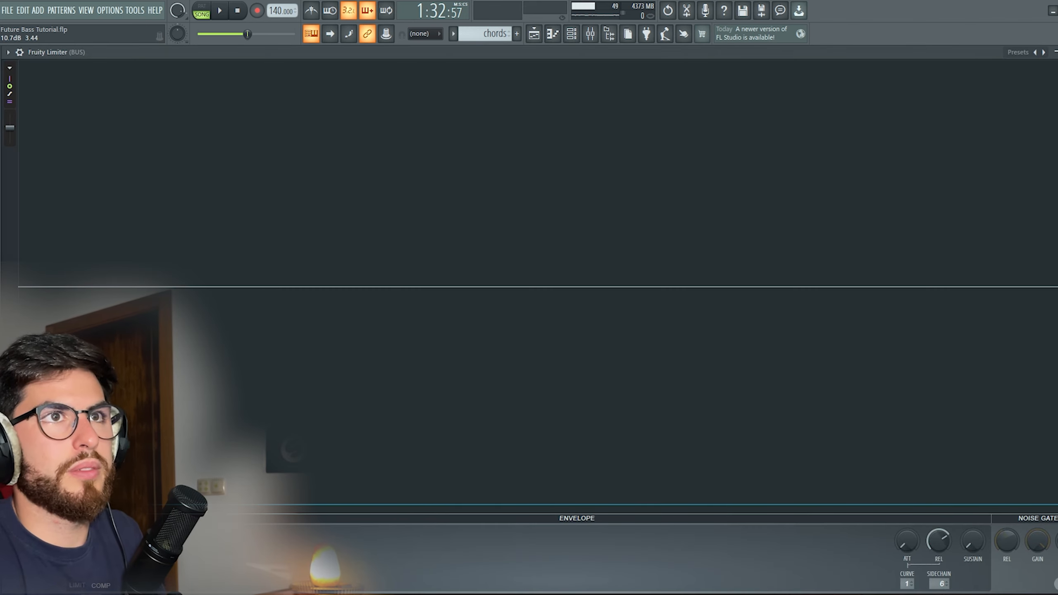
pyautogui.click(1056, 52)
pyautogui.click(967, 306)
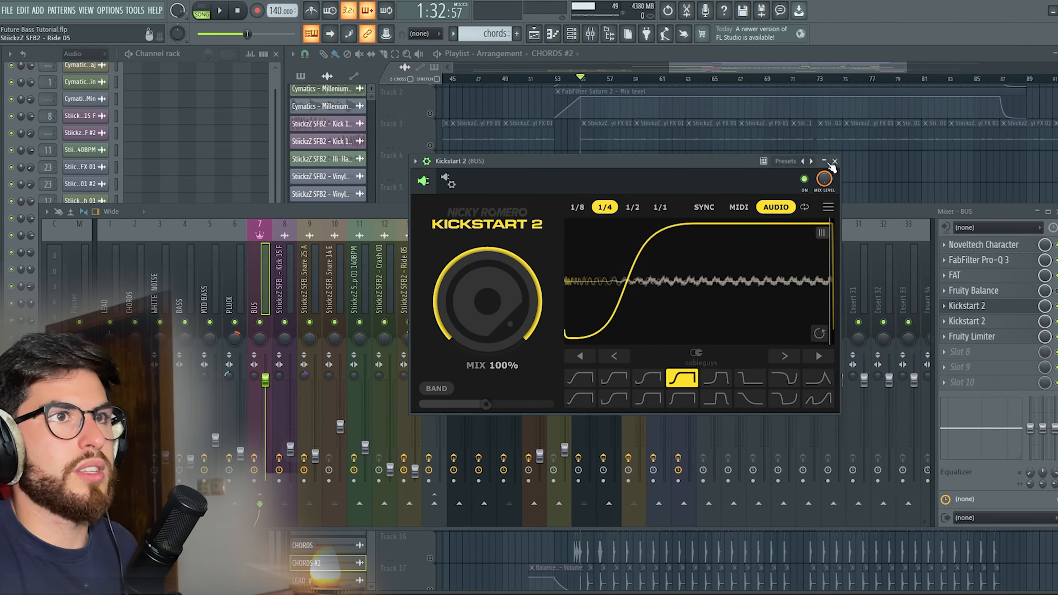
pyautogui.click(839, 168)
pyautogui.click(967, 321)
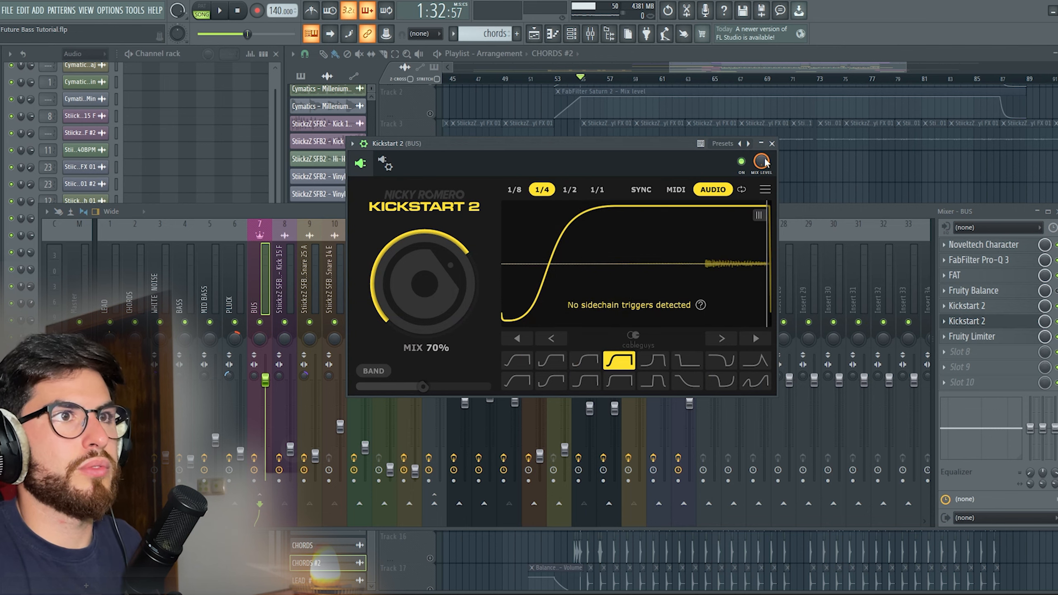
pyautogui.click(775, 142)
pyautogui.click(975, 337)
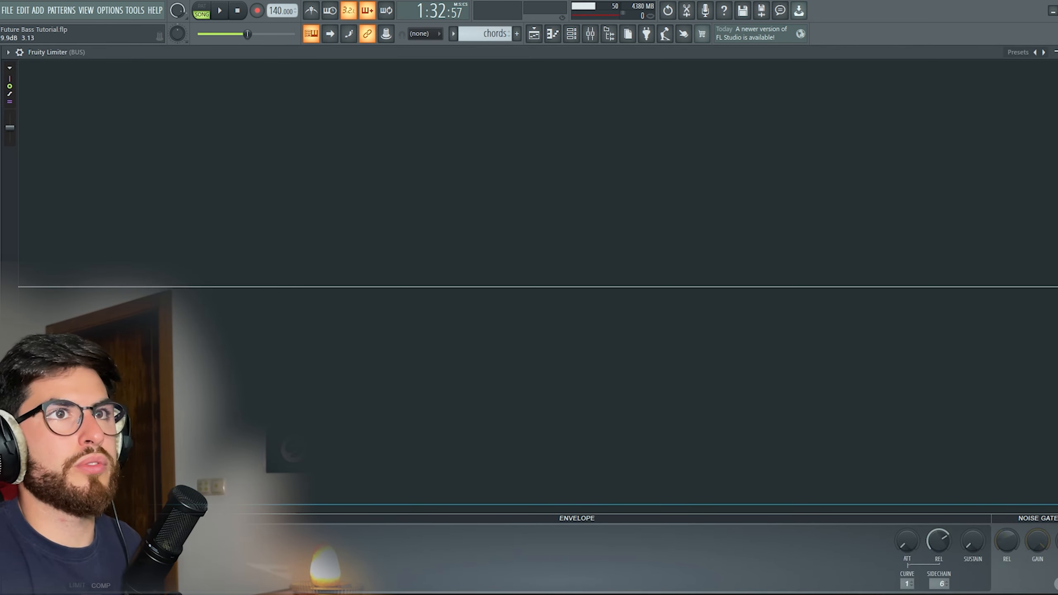
pyautogui.click(1056, 52)
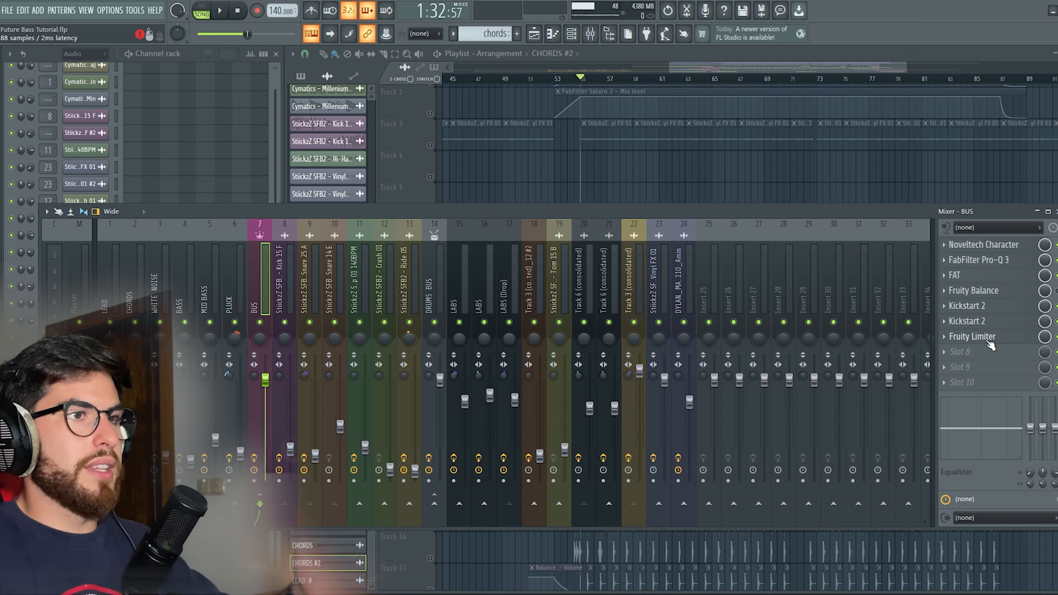
# - Route the duplicated chords mixer track on insert 21 only to the BUS track
pyautogui.click(593, 294)
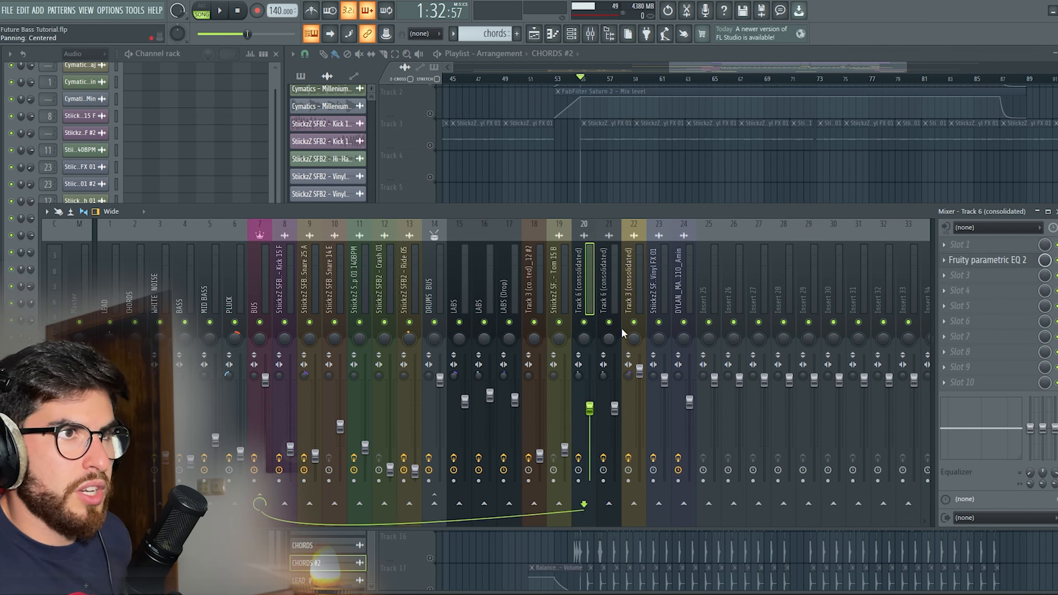
pyautogui.click(614, 275)
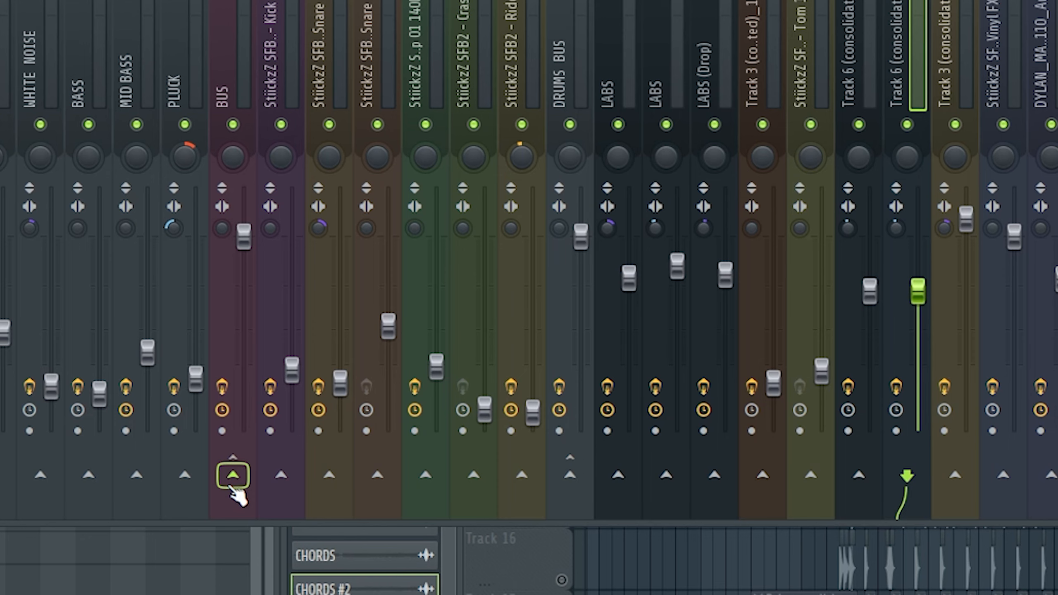
pyautogui.rightClick(259, 505)
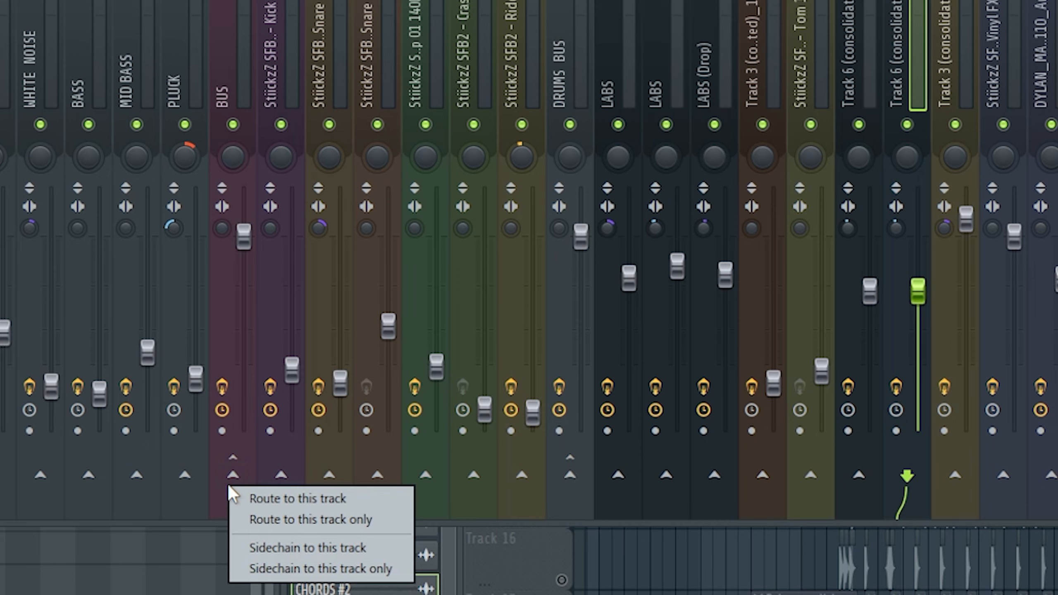
pyautogui.click(258, 521)
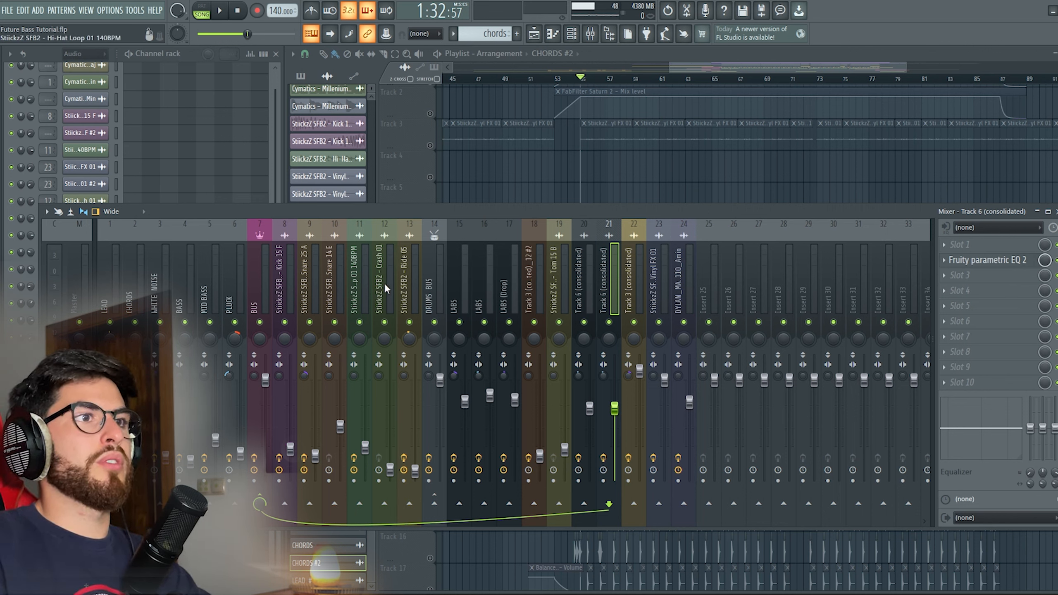
# - Play the CHORDS #2 layer on Track 11 from bar 55 and set its channel volume to 36%
pyautogui.press('F9')
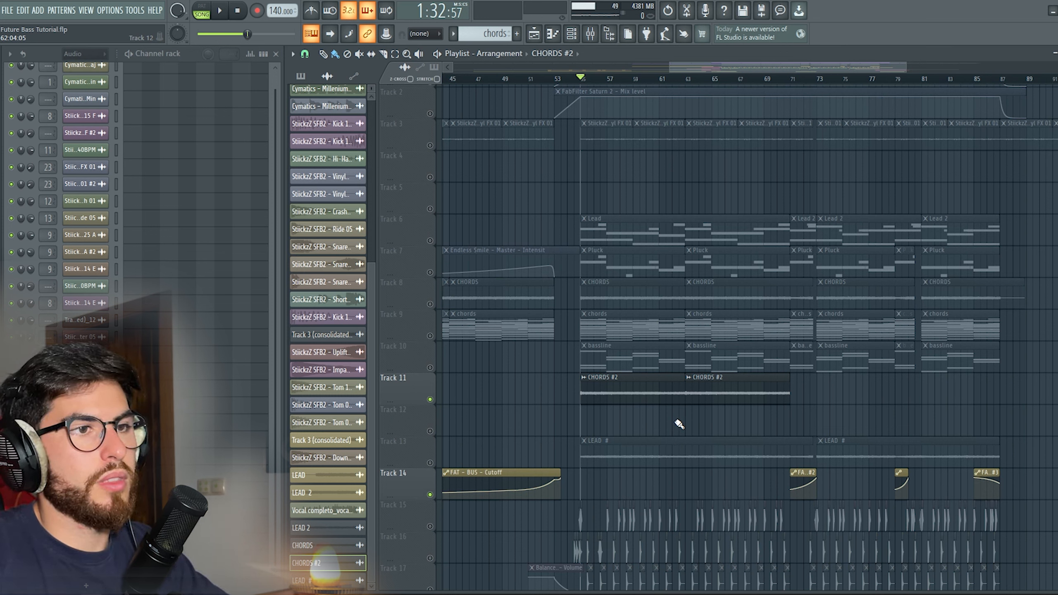
pyautogui.press('space')
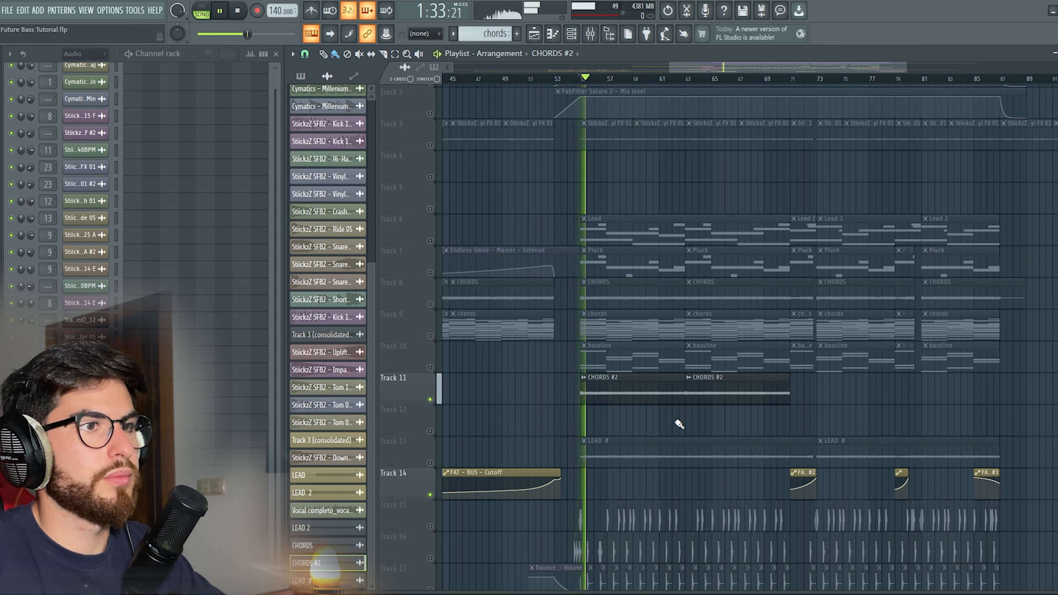
pyautogui.doubleClick(635, 392)
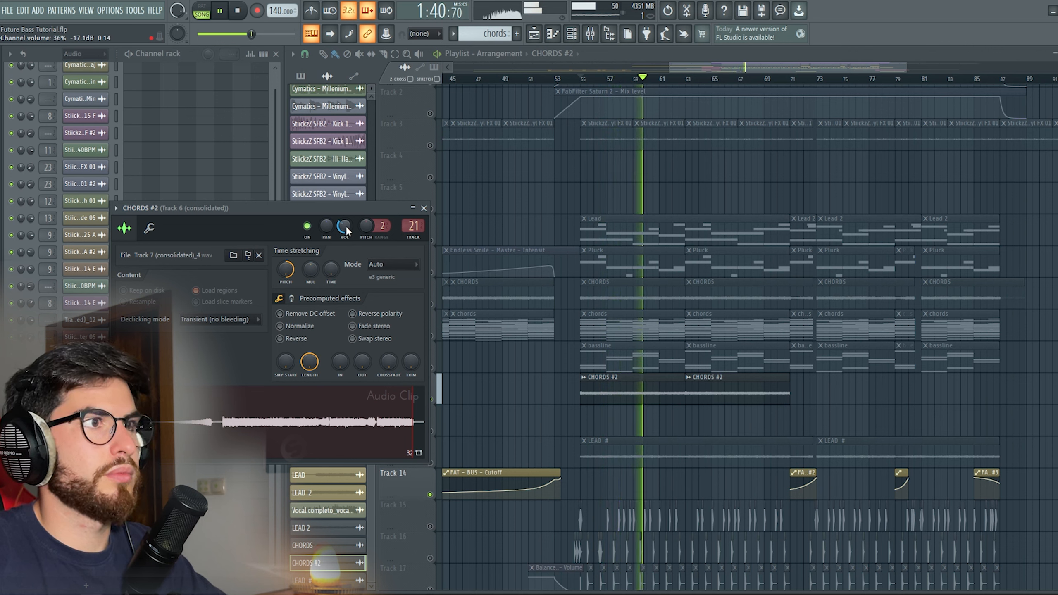
pyautogui.press('space')
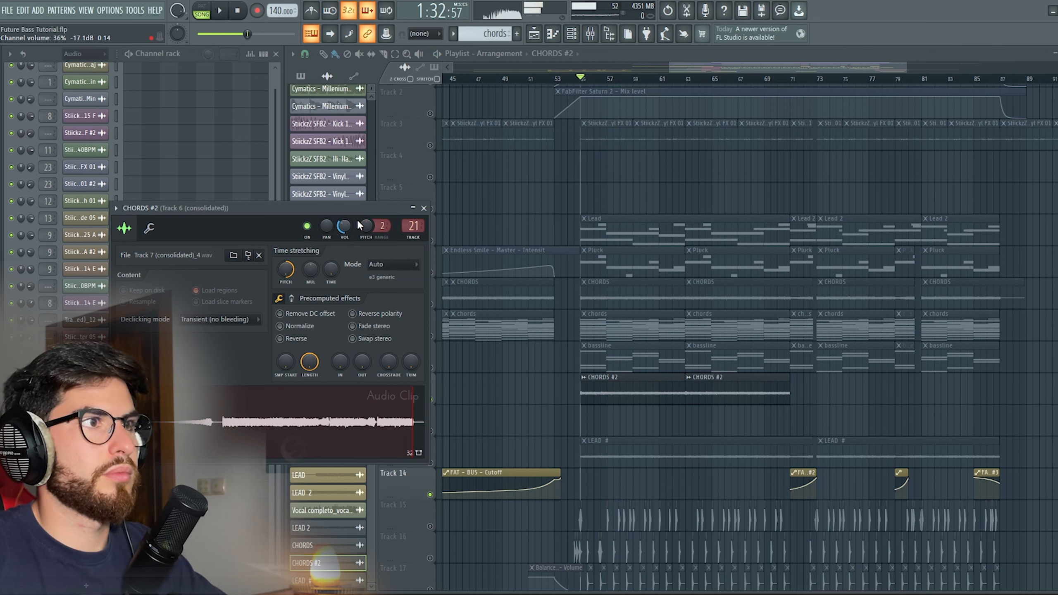
pyautogui.click(424, 208)
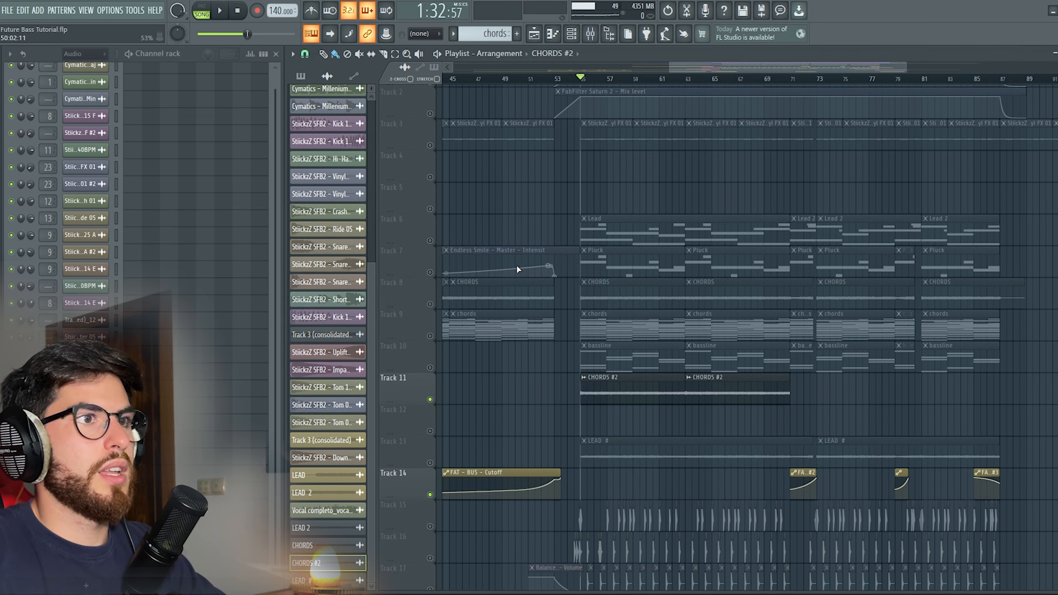
# - Unmute the CHORDS clips on Track 8, play both layers together, and set the CHORDS #2 channel volume to 42%
pyautogui.click(430, 304)
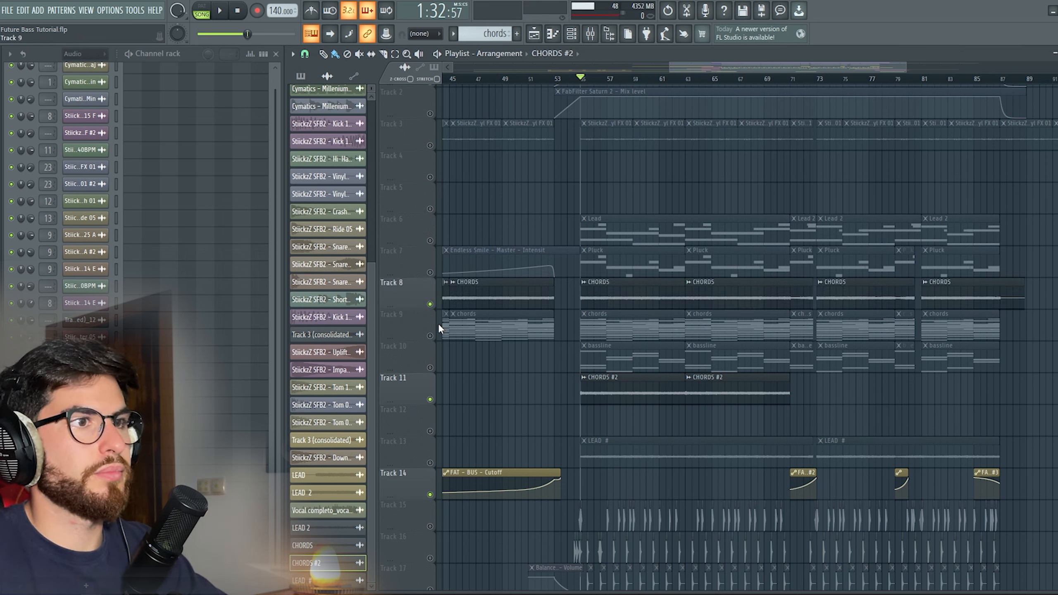
pyautogui.press('space')
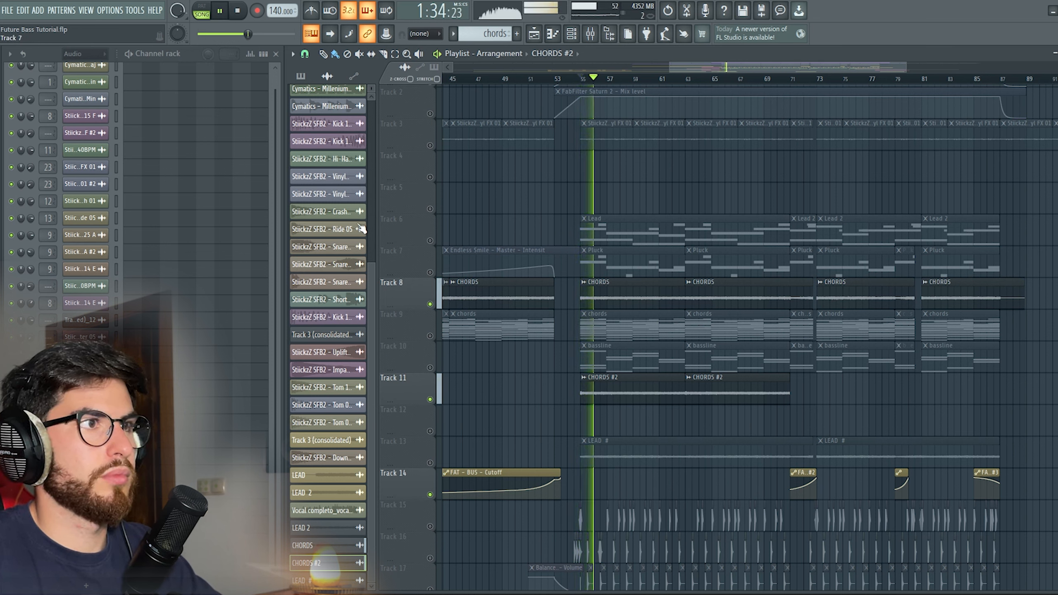
pyautogui.doubleClick(633, 382)
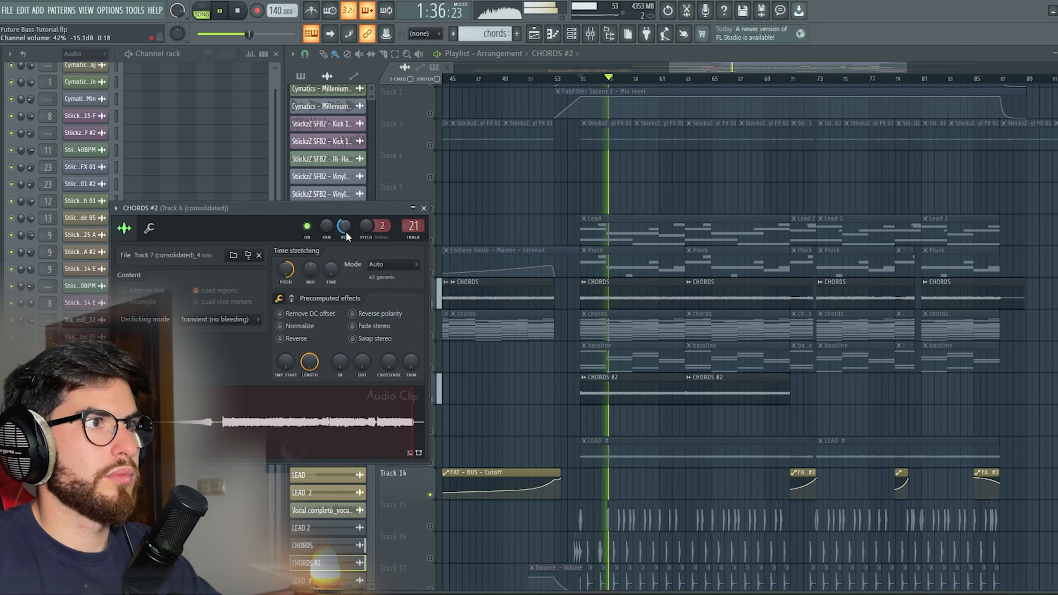
pyautogui.click(423, 208)
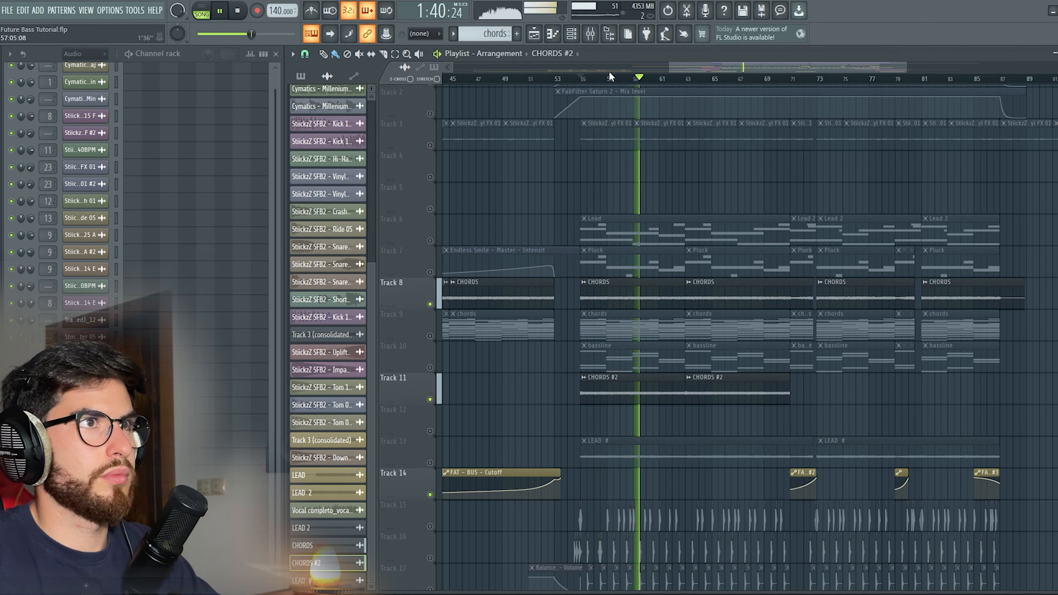
# - Mute and unmute Track 11 during playback to compare the chords with and without the CHORDS #2 layer
pyautogui.click(430, 400)
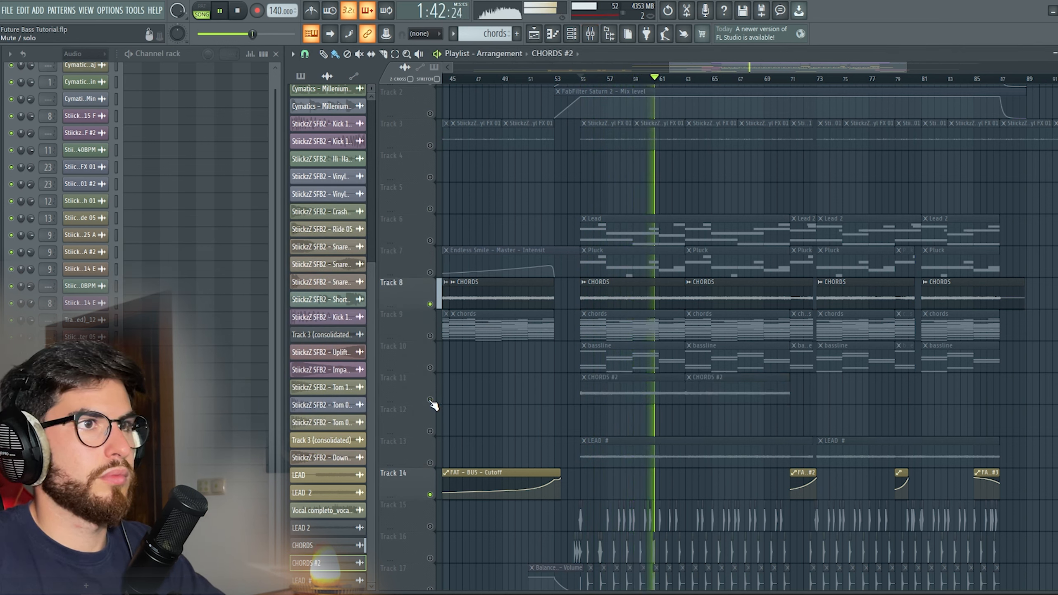
pyautogui.click(430, 399)
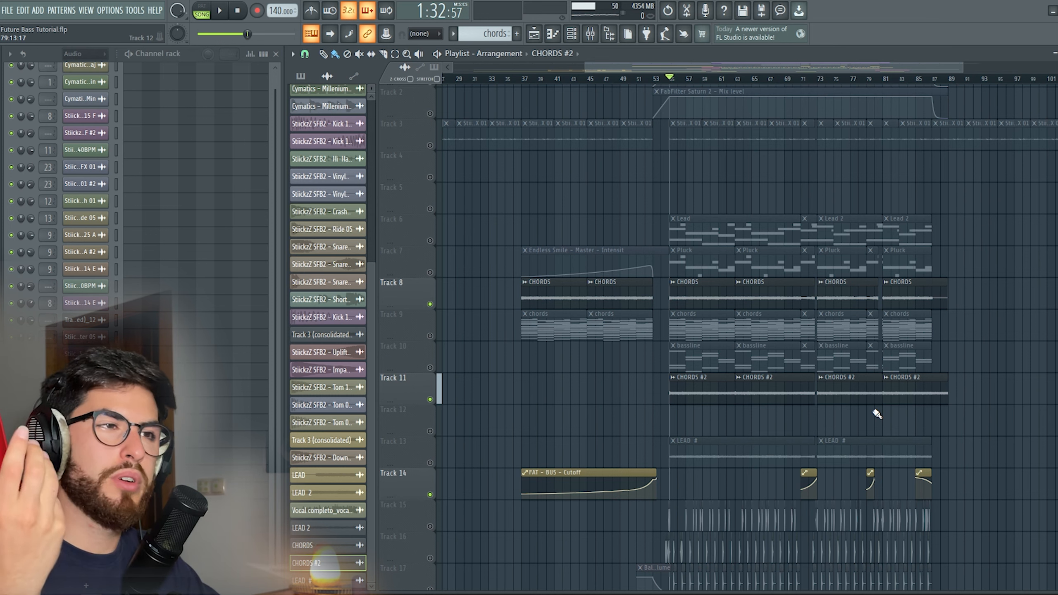
# - Boost band 5 of the Fruity parametric EQ 2 on insert 21 to about 2.2 dB near 1.6 kHz while the chords play
pyautogui.click(598, 38)
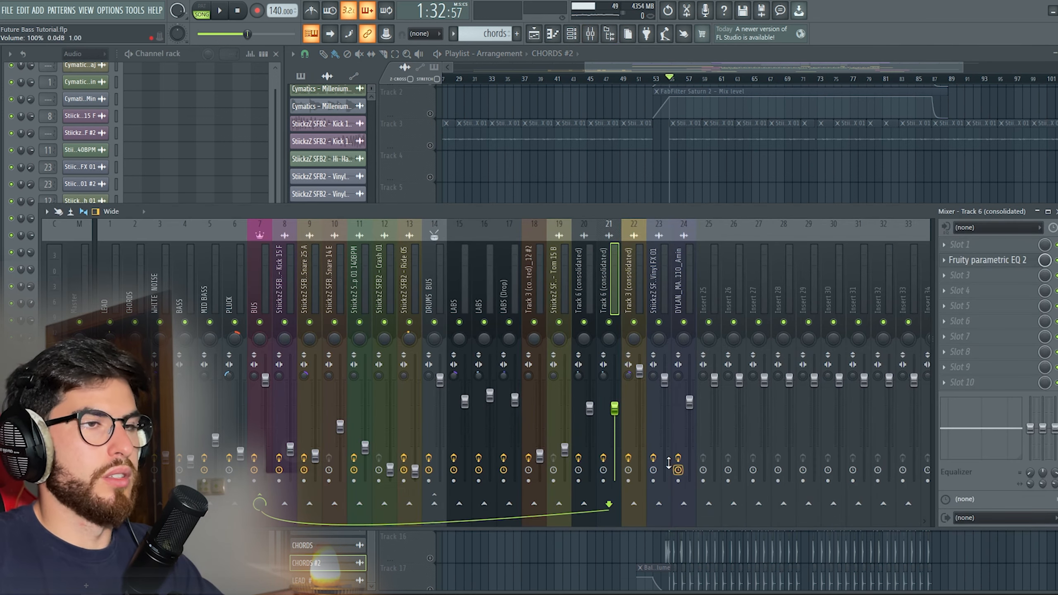
pyautogui.click(983, 260)
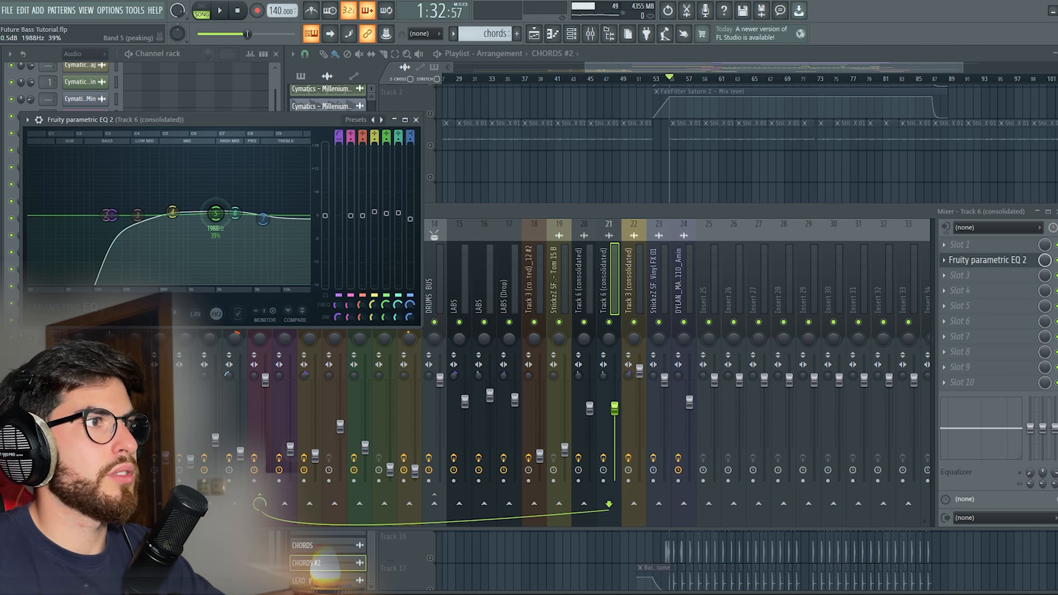
pyautogui.press('space')
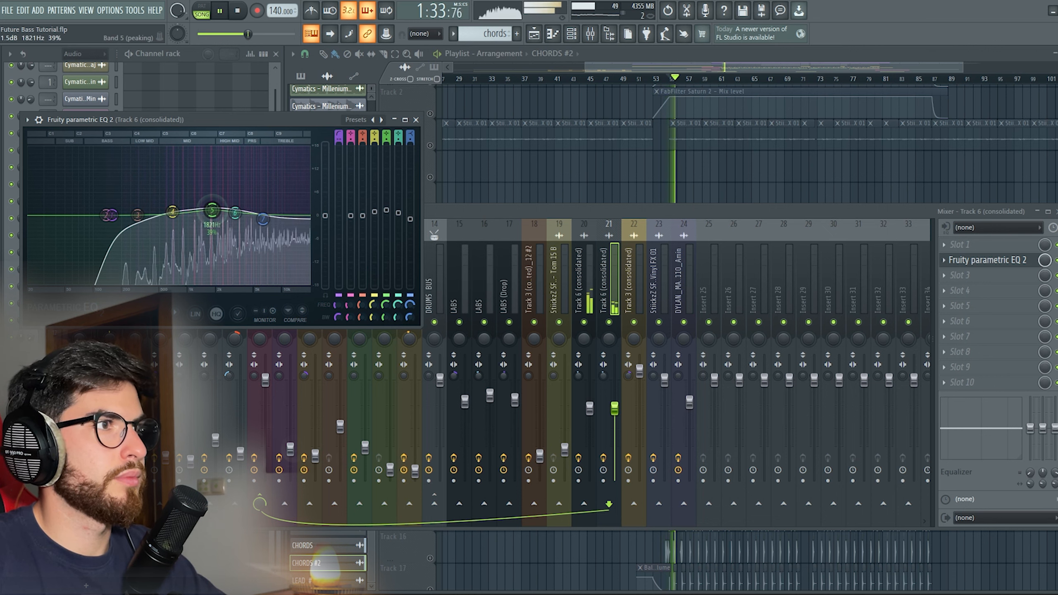
pyautogui.moveTo(212, 214)
pyautogui.mouseDown()
pyautogui.moveTo(208, 166)
pyautogui.moveTo(234, 183)
pyautogui.moveTo(240, 171)
pyautogui.moveTo(204, 171)
pyautogui.moveTo(209, 206)
pyautogui.mouseUp()
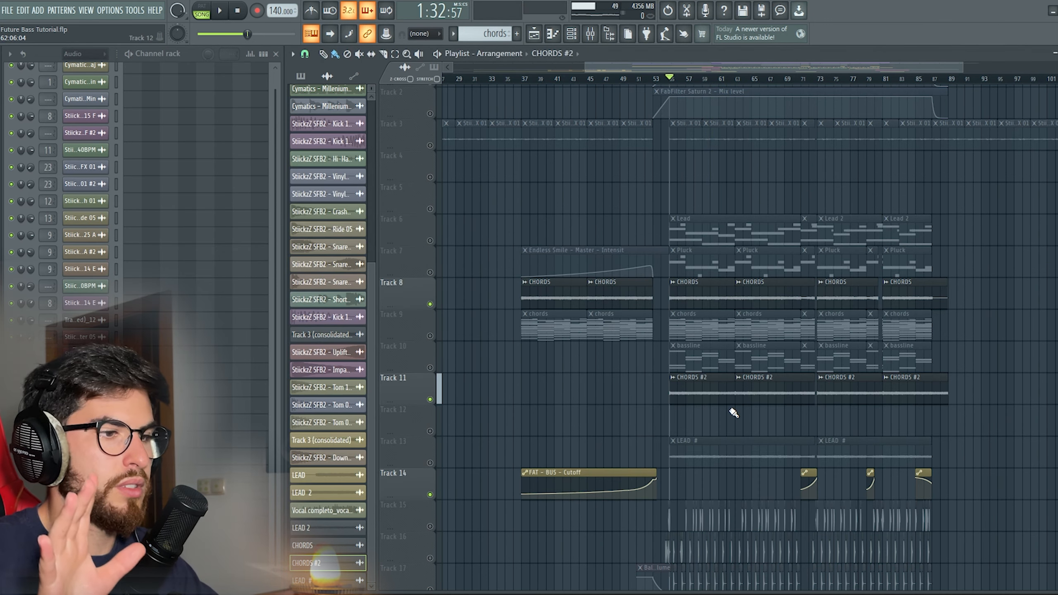
pyautogui.click(598, 32)
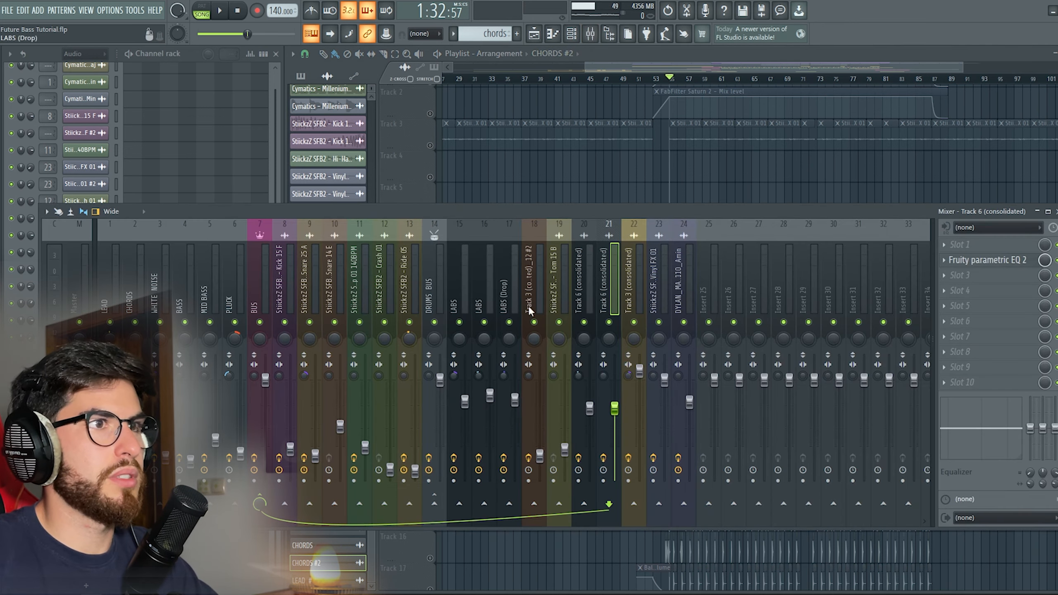
pyautogui.click(998, 260)
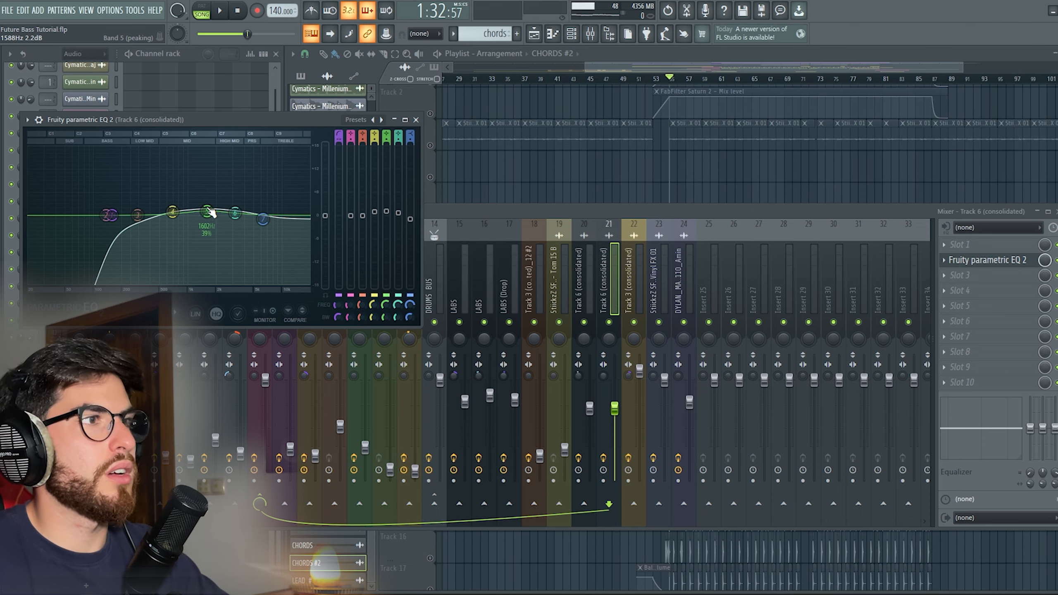
pyautogui.click(415, 119)
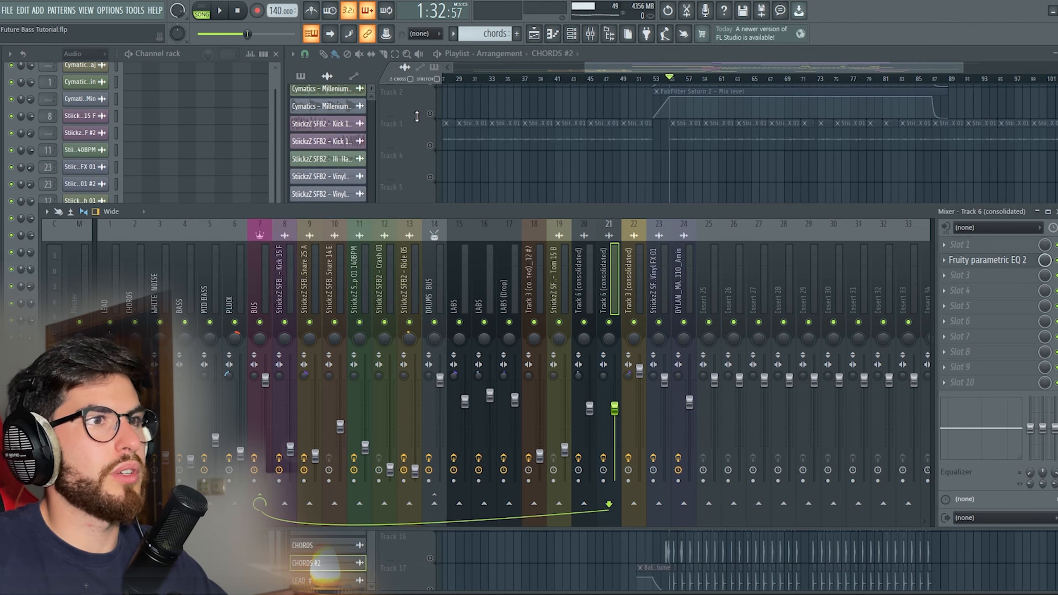
pyautogui.click(1056, 211)
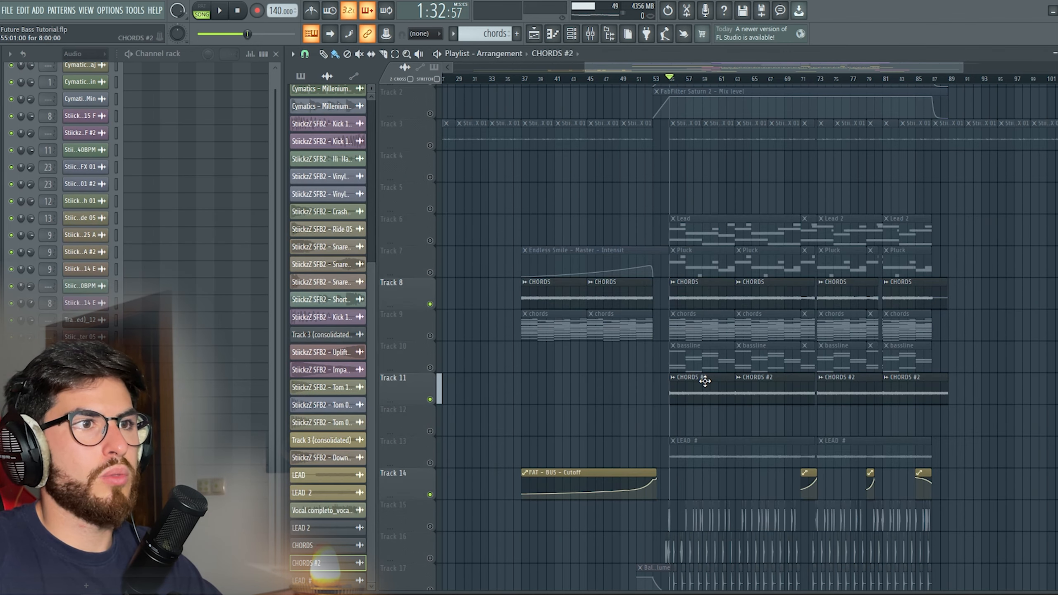
# - Play the drop with the drums, bassline and both chord layers, and set the CHORDS #2 channel volume to 43%
pyautogui.doubleClick(694, 394)
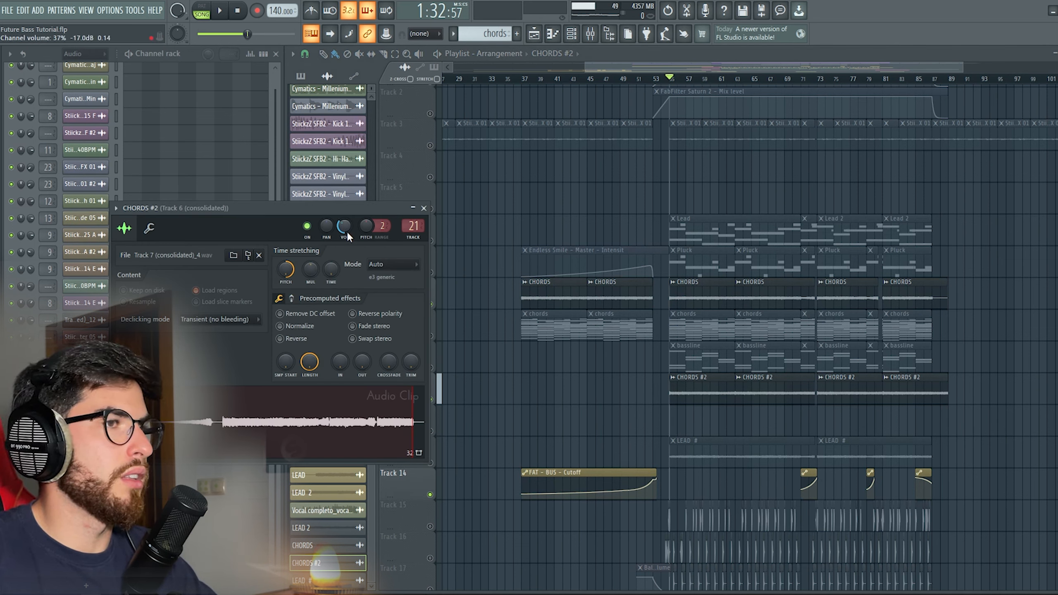
pyautogui.click(424, 208)
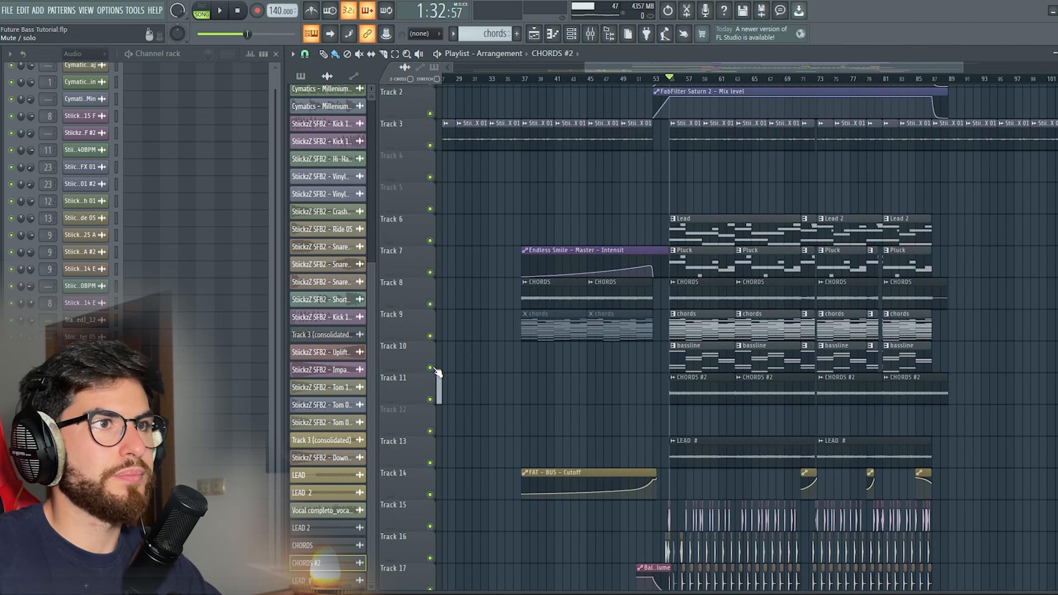
pyautogui.press('space')
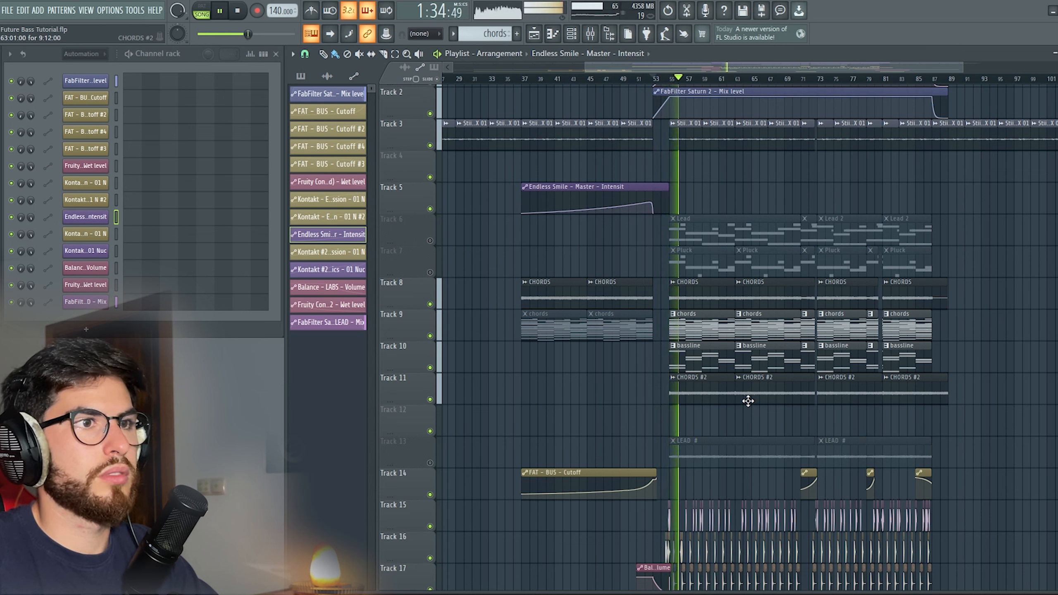
pyautogui.doubleClick(713, 396)
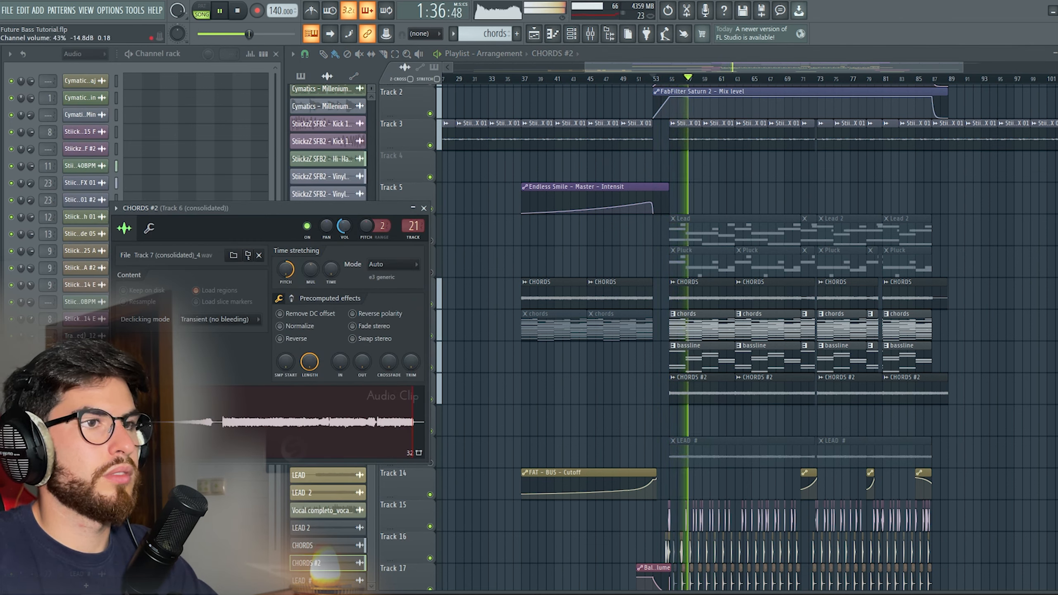
pyautogui.click(423, 208)
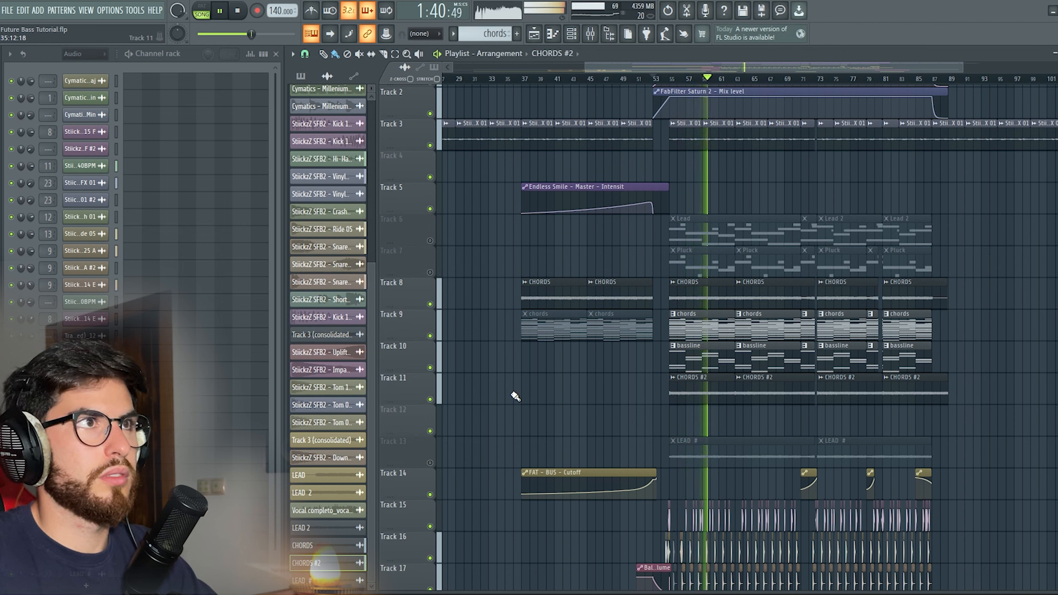
# - Mute and unmute Track 11 during playback to compare the drop with and without CHORDS #2, and check its channel settings
pyautogui.click(430, 399)
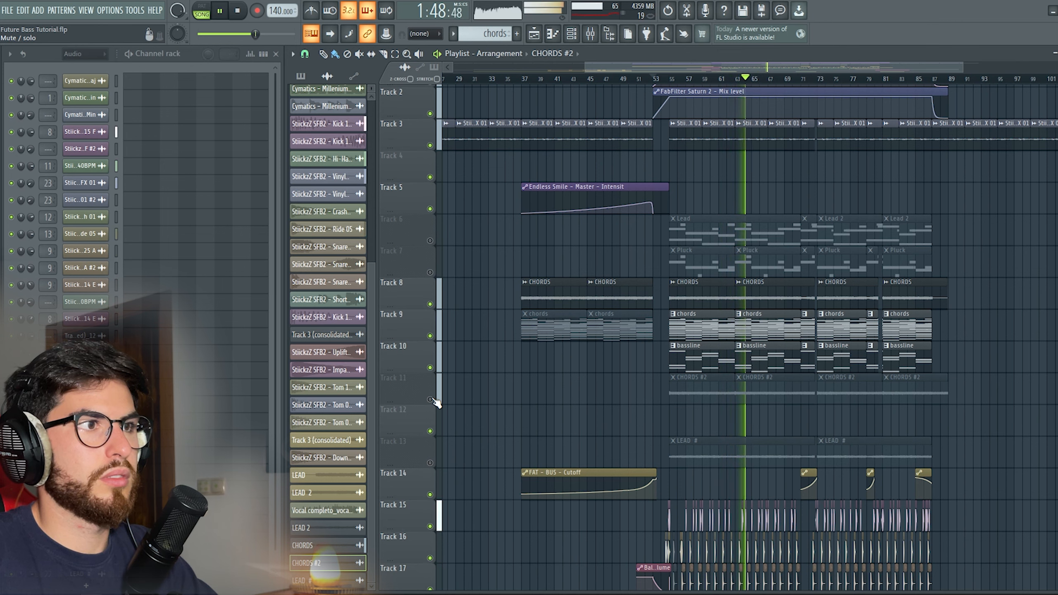
pyautogui.click(431, 399)
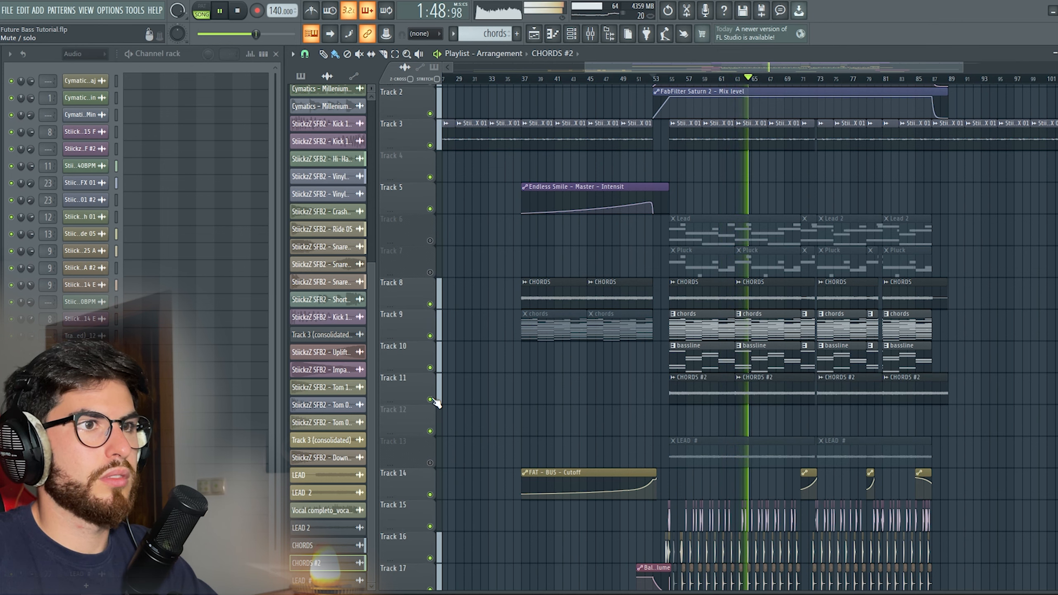
pyautogui.doubleClick(764, 396)
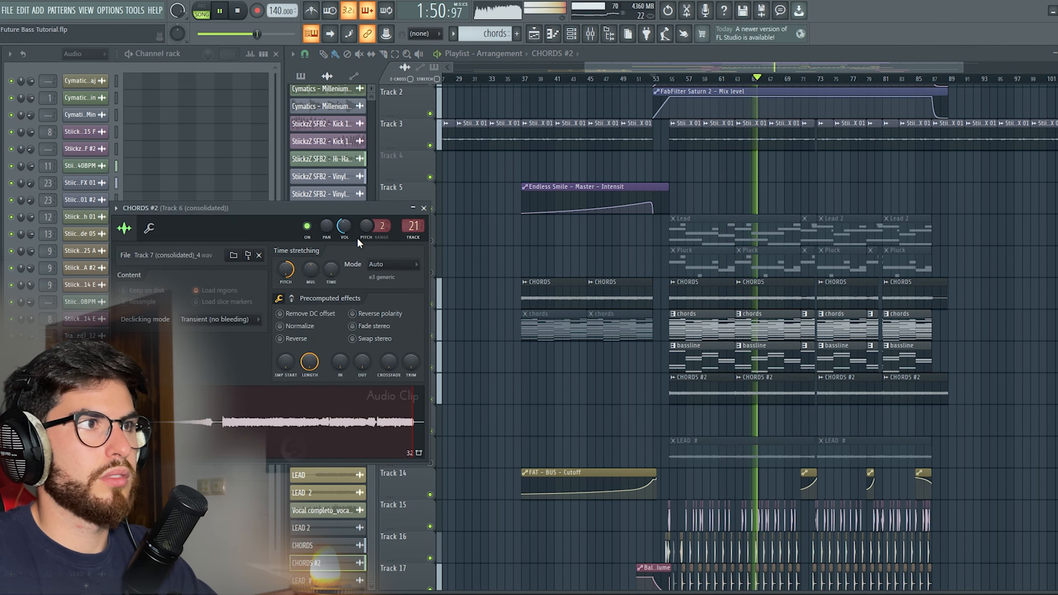
pyautogui.click(424, 207)
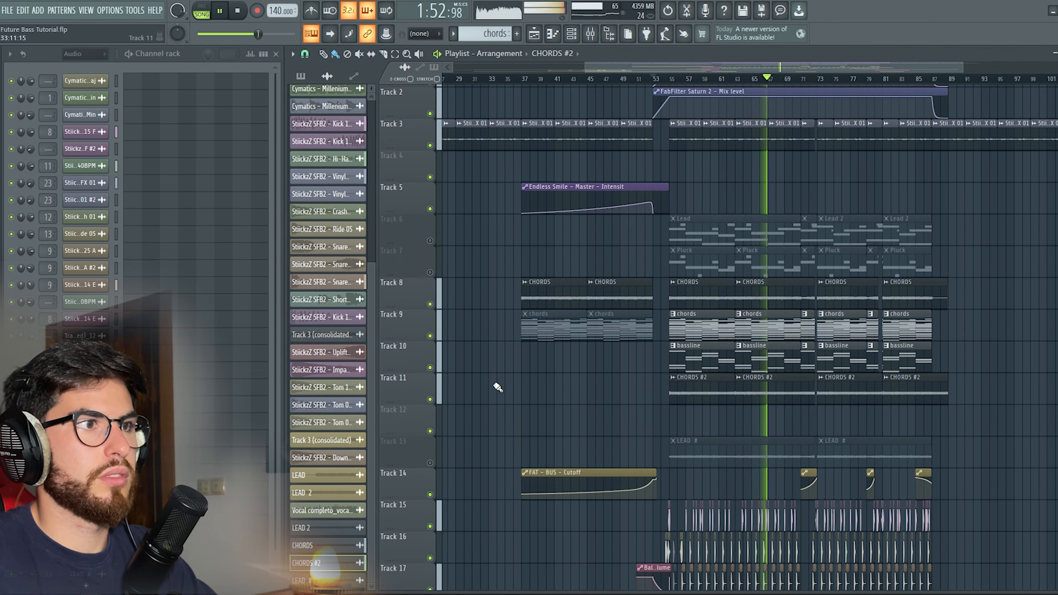
pyautogui.click(431, 400)
pyautogui.click(432, 400)
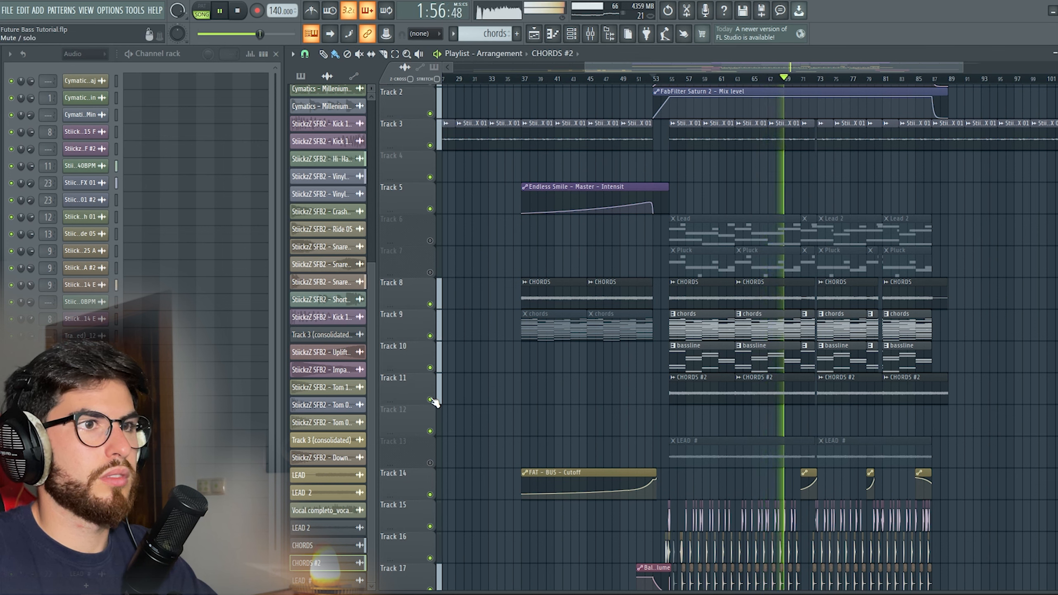
pyautogui.doubleClick(782, 394)
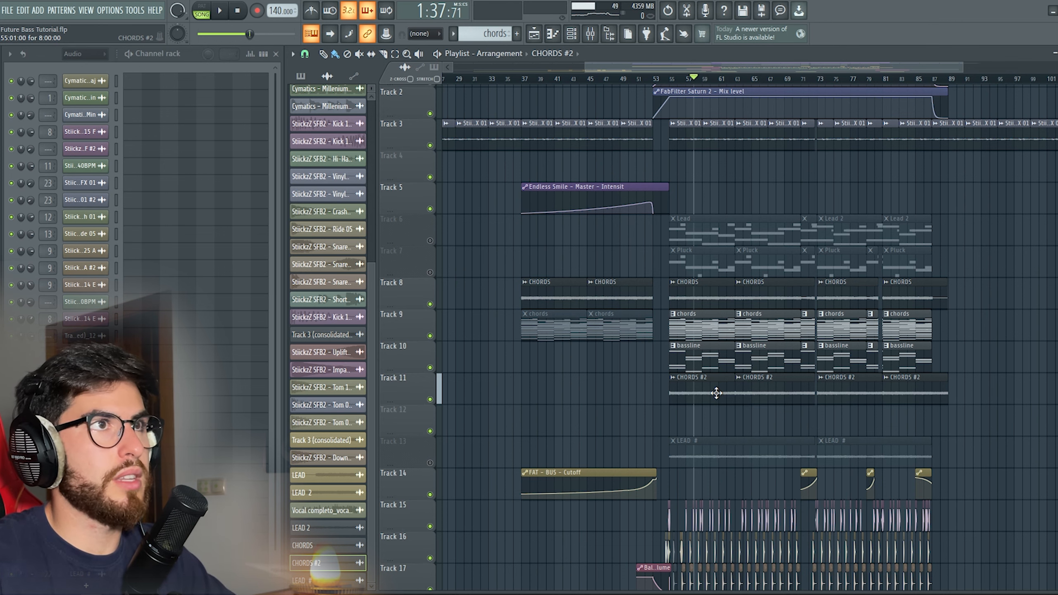
# - Browse the effect plugins available for slot 3 of mixer insert 21 without adding one, and return to the playlist
pyautogui.click(591, 33)
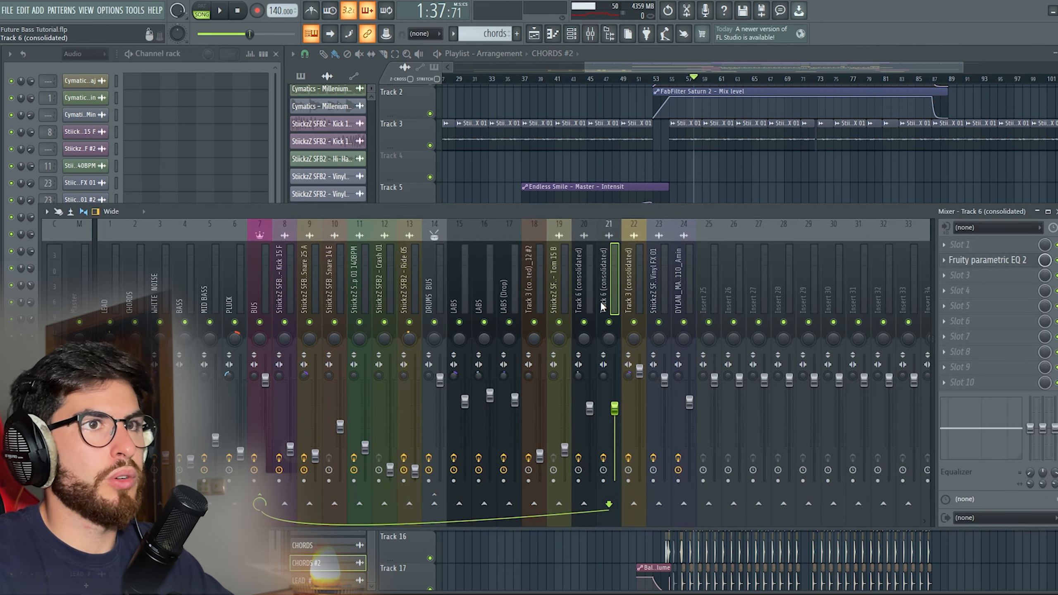
pyautogui.click(953, 275)
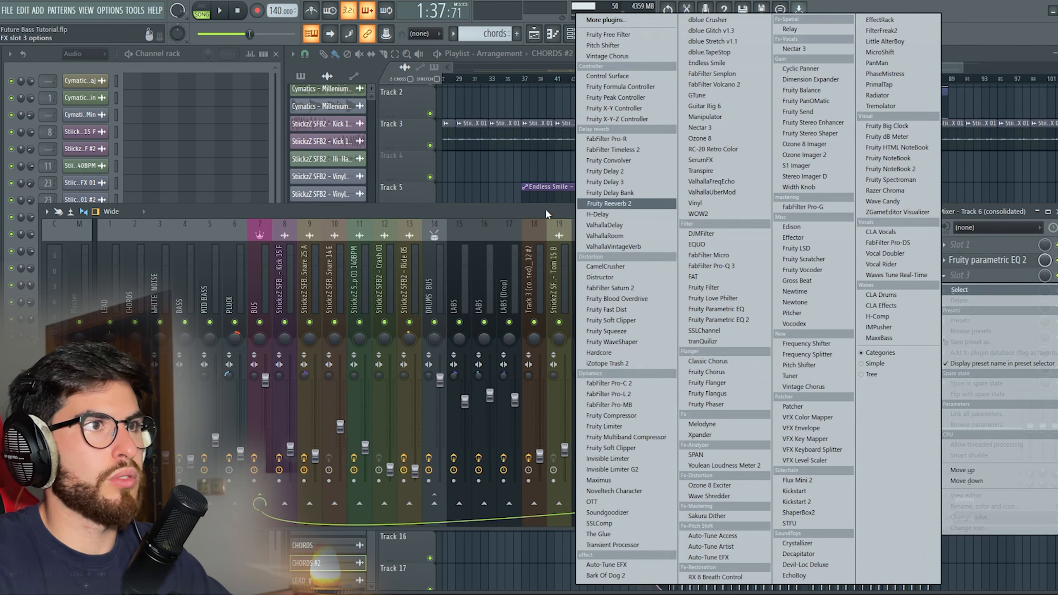
pyautogui.press('Escape')
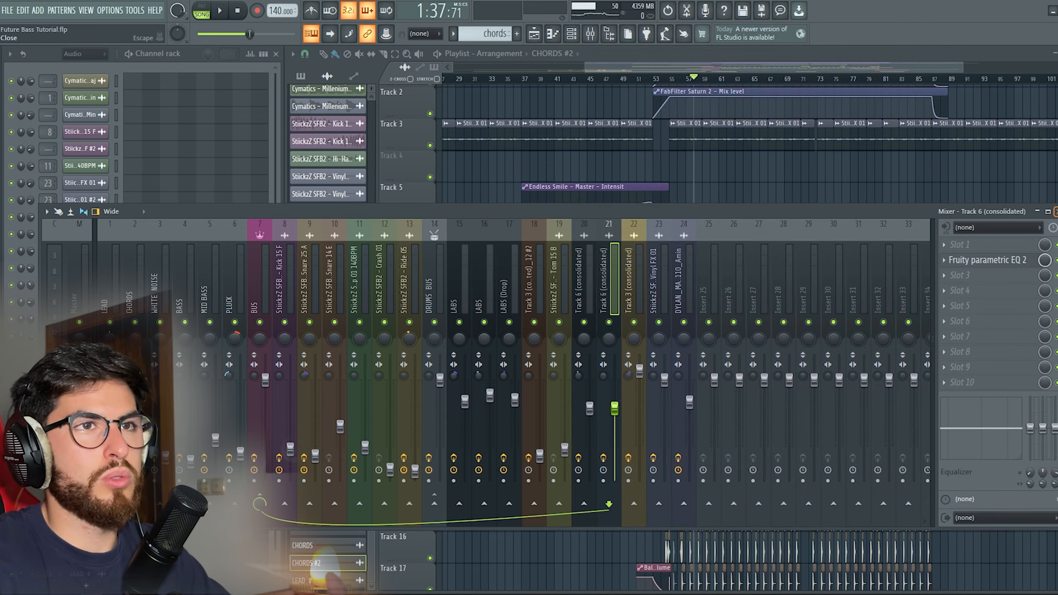
pyautogui.click(1055, 211)
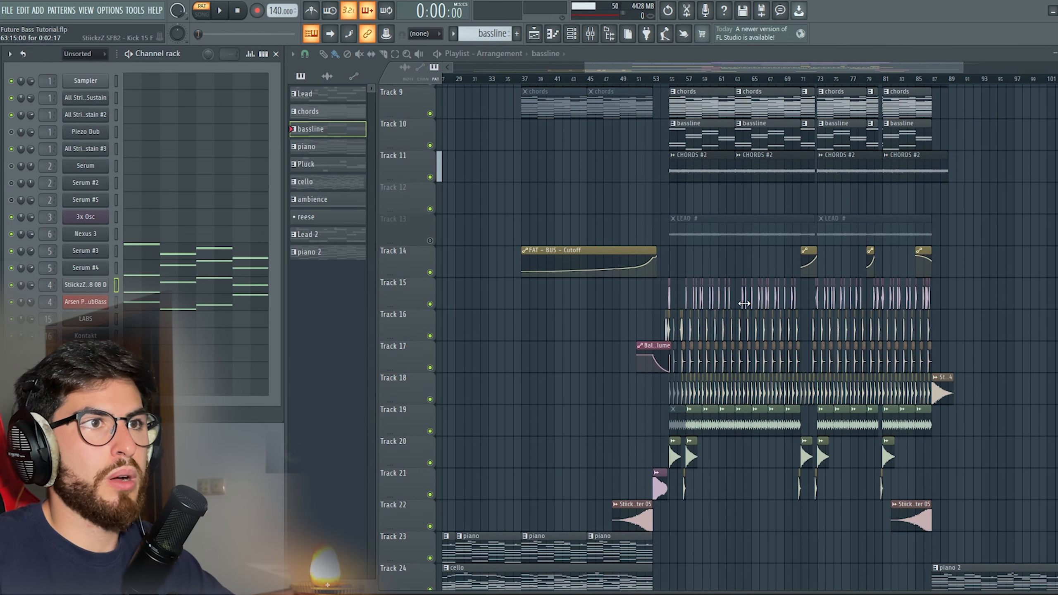
pyautogui.scroll(8, 945, 406)
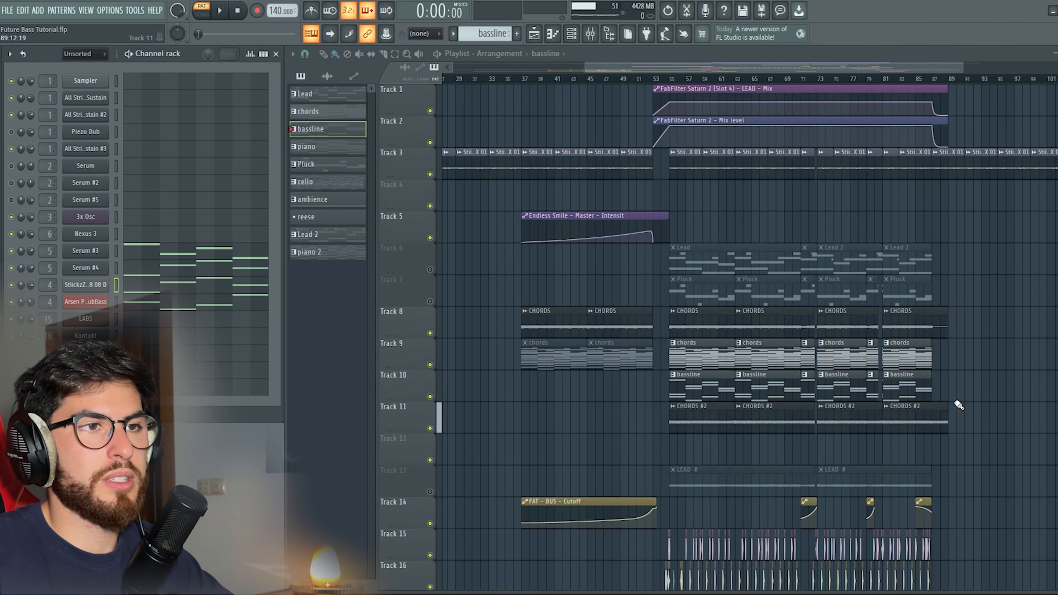